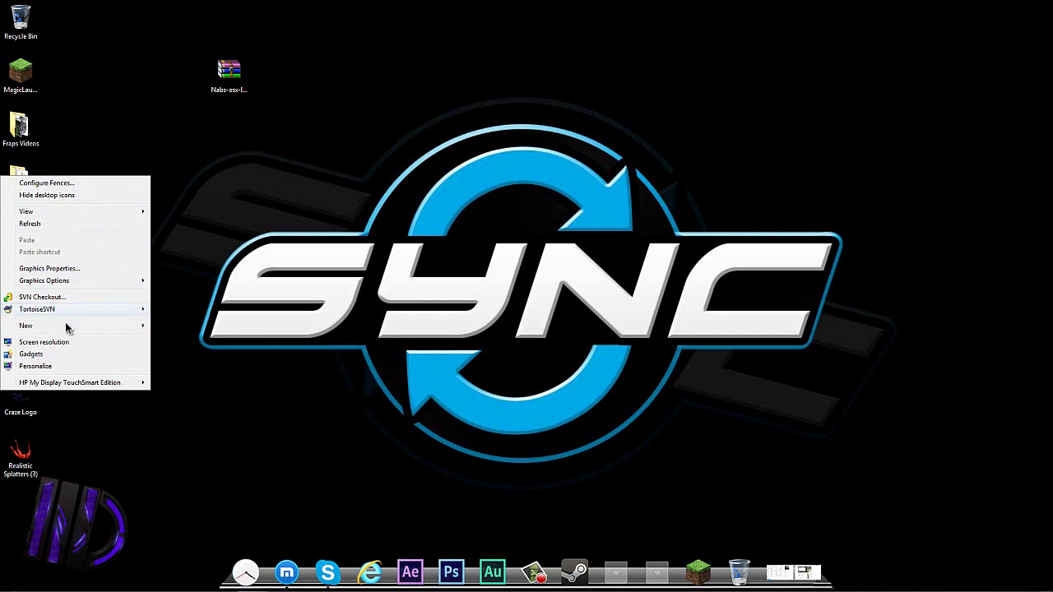
Create a new desktop folder named Locker and deselect it.
{"action": "mouse_move", "coordinate": [68, 328]}
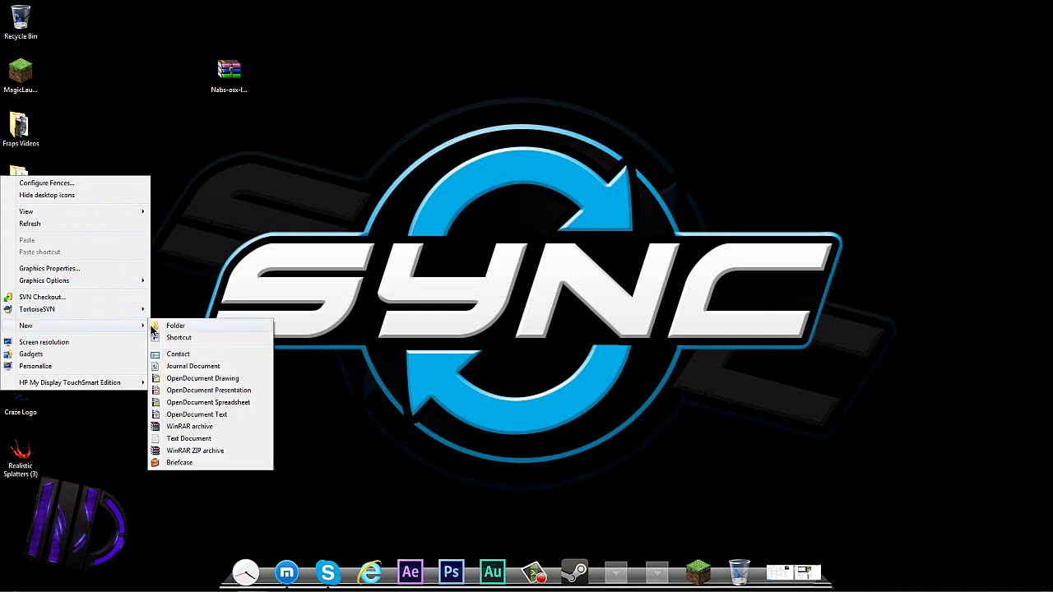
{"action": "left_click", "coordinate": [163, 326]}
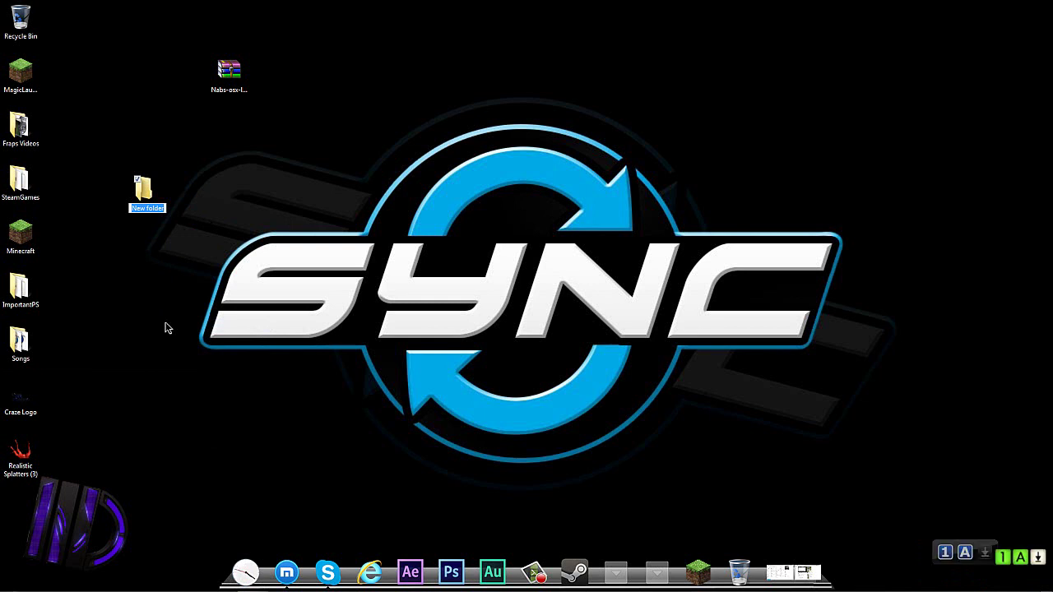
{"action": "type", "text": "4ocke"}
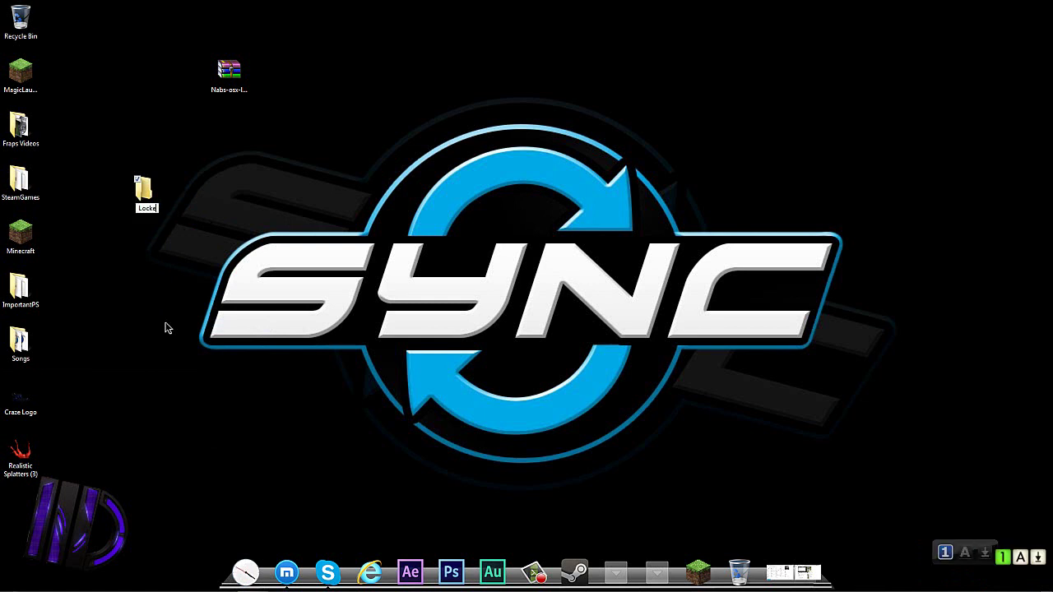
{"action": "type", "text": "r"}
{"action": "key", "text": "Return"}
{"action": "left_click", "coordinate": [327, 212]}
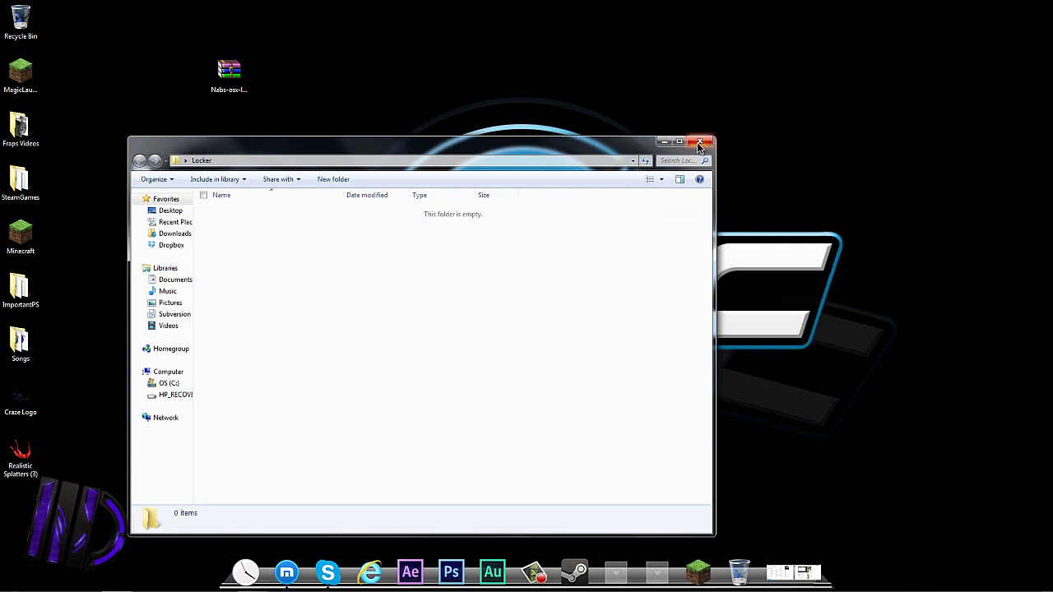
Add a new text document inside Locker and rename it Locker.bat.
{"action": "right_click", "coordinate": [330, 307]}
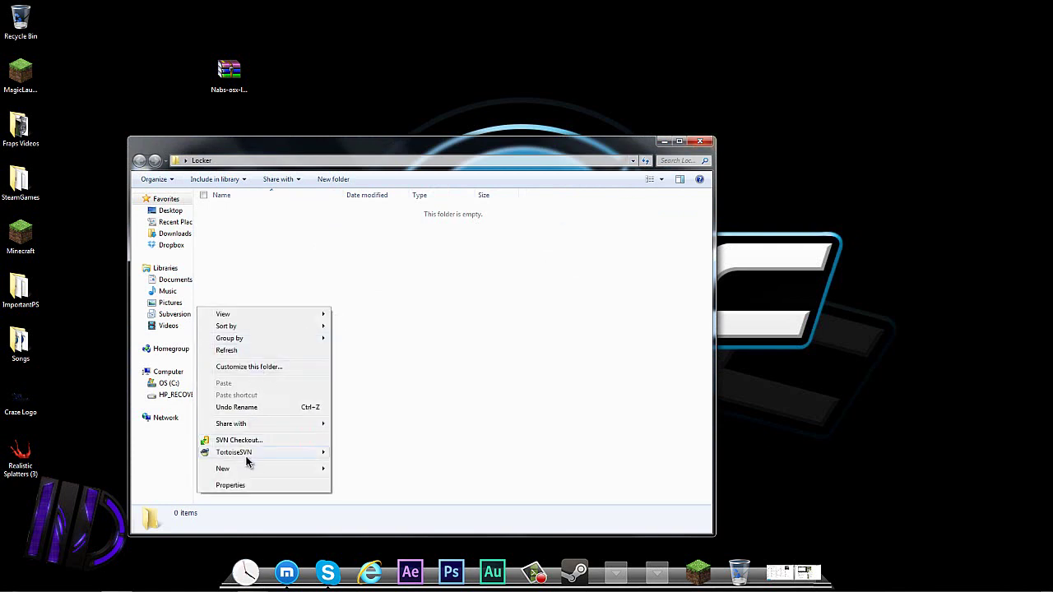
{"action": "mouse_move", "coordinate": [247, 470]}
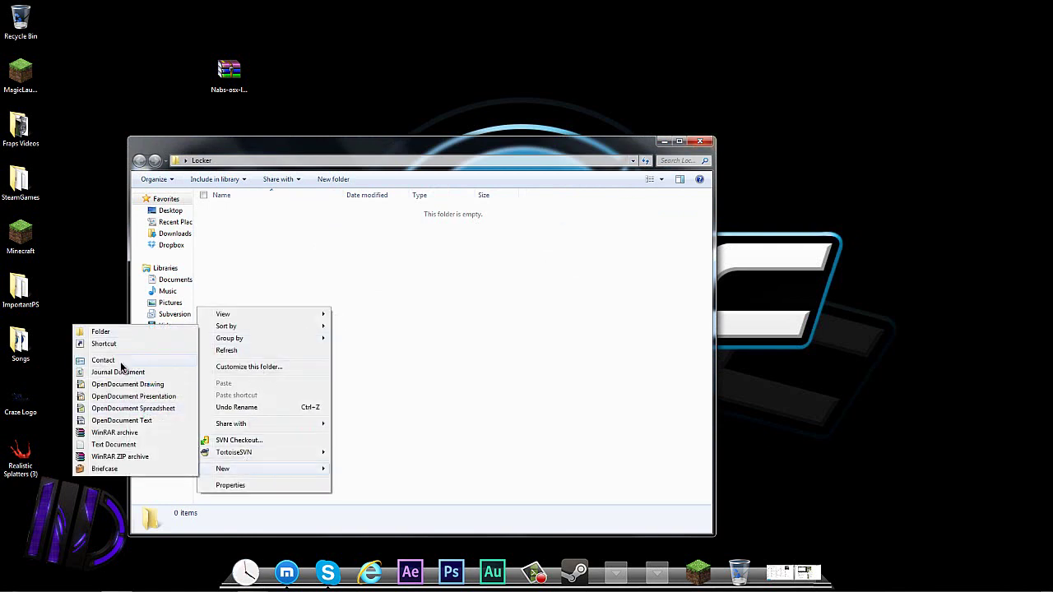
{"action": "left_click", "coordinate": [138, 445]}
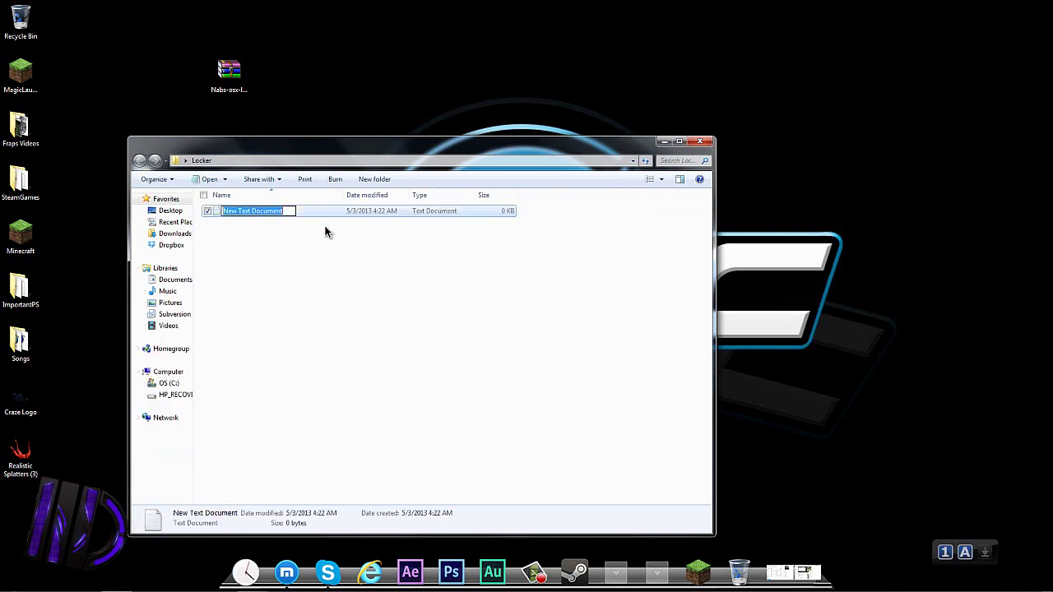
{"action": "type", "text": "Loc"}
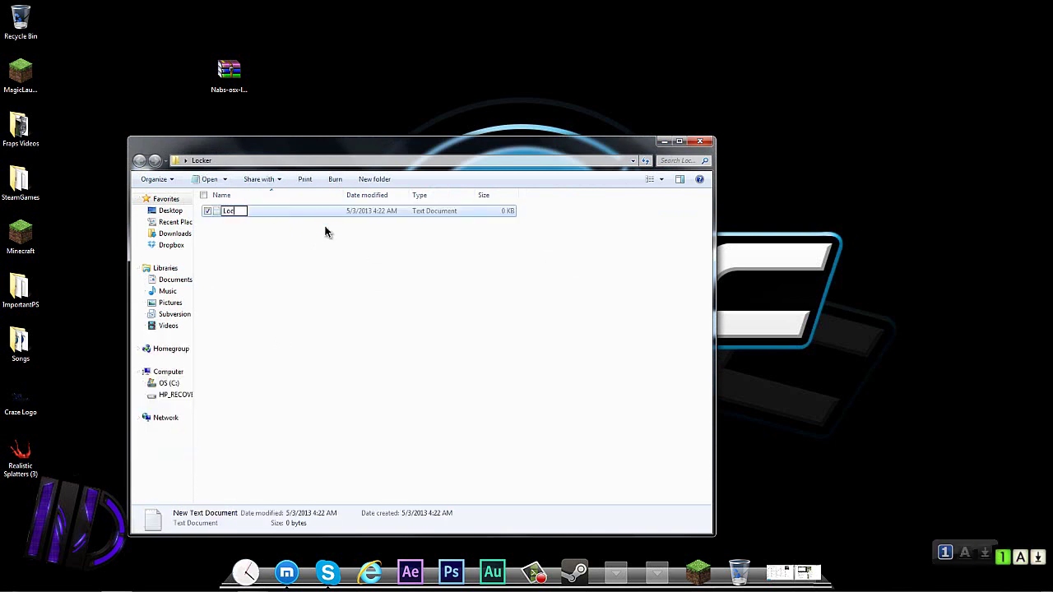
{"action": "type", "text": "ker.bat"}
{"action": "key", "text": "Return"}
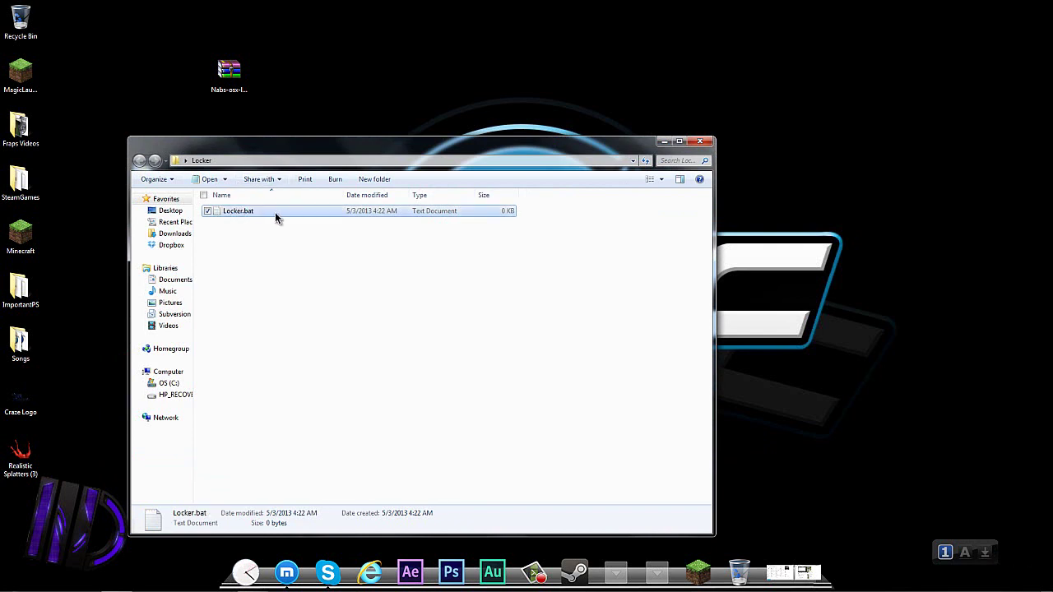
Open Locker.bat in Notepad and paste in the folder-locker batch script.
{"action": "double_click", "coordinate": [278, 216]}
{"action": "key", "text": "ctrl+v"}
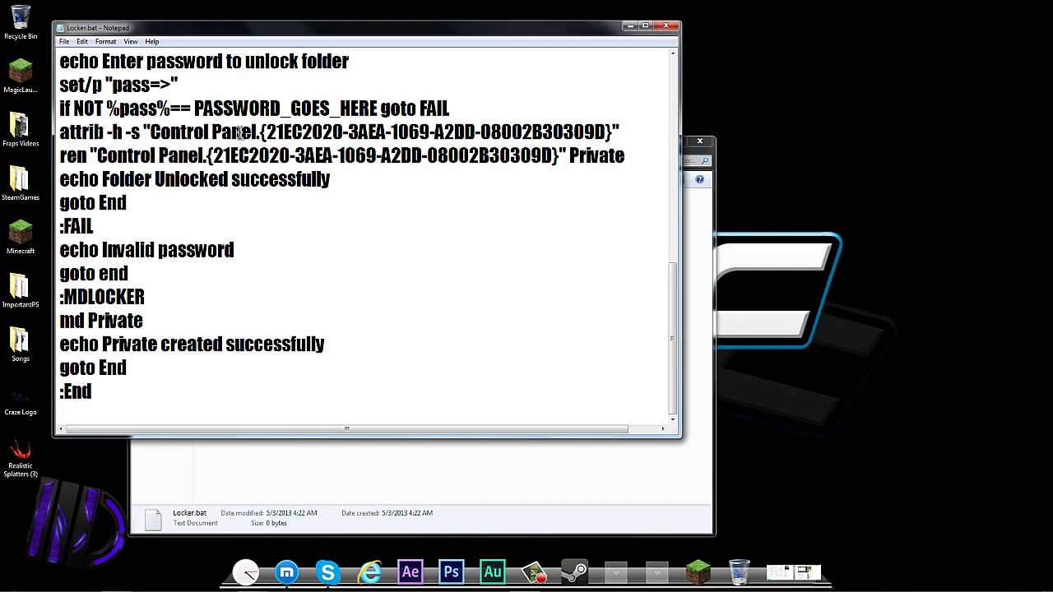
{"action": "scroll", "coordinate": [266, 219], "scroll_direction": "up", "scroll_amount": 7}
{"action": "scroll", "coordinate": [265, 219], "scroll_direction": "down", "scroll_amount": 7}
{"action": "scroll", "coordinate": [267, 216], "scroll_direction": "up", "scroll_amount": 5}
{"action": "scroll", "coordinate": [267, 216], "scroll_direction": "down", "scroll_amount": 1}
{"action": "scroll", "coordinate": [268, 216], "scroll_direction": "up", "scroll_amount": 3}
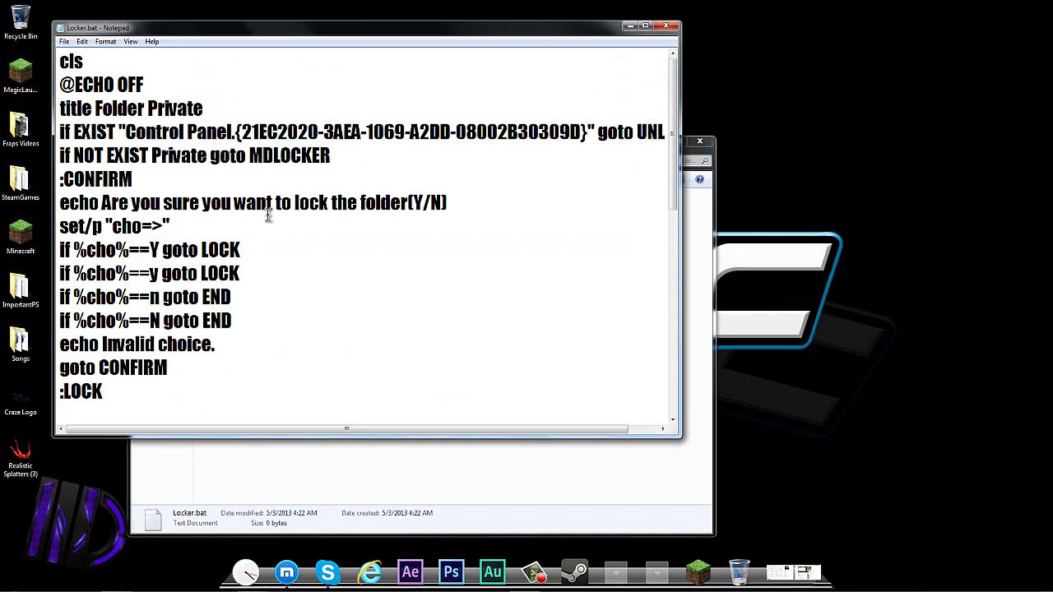
{"action": "scroll", "coordinate": [267, 215], "scroll_direction": "down", "scroll_amount": 4}
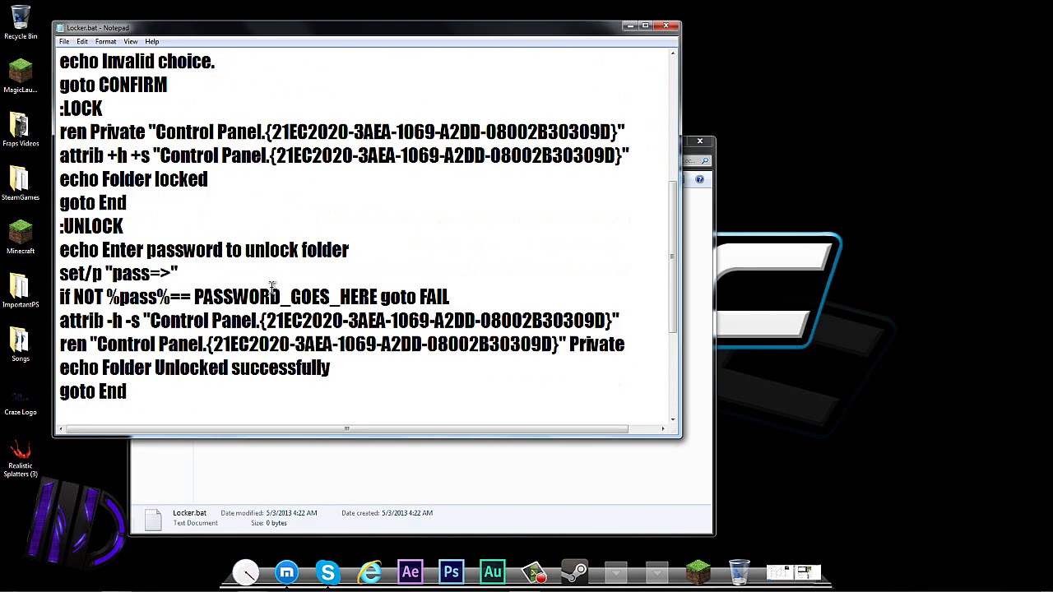
{"action": "scroll", "coordinate": [271, 286], "scroll_direction": "down", "scroll_amount": 1}
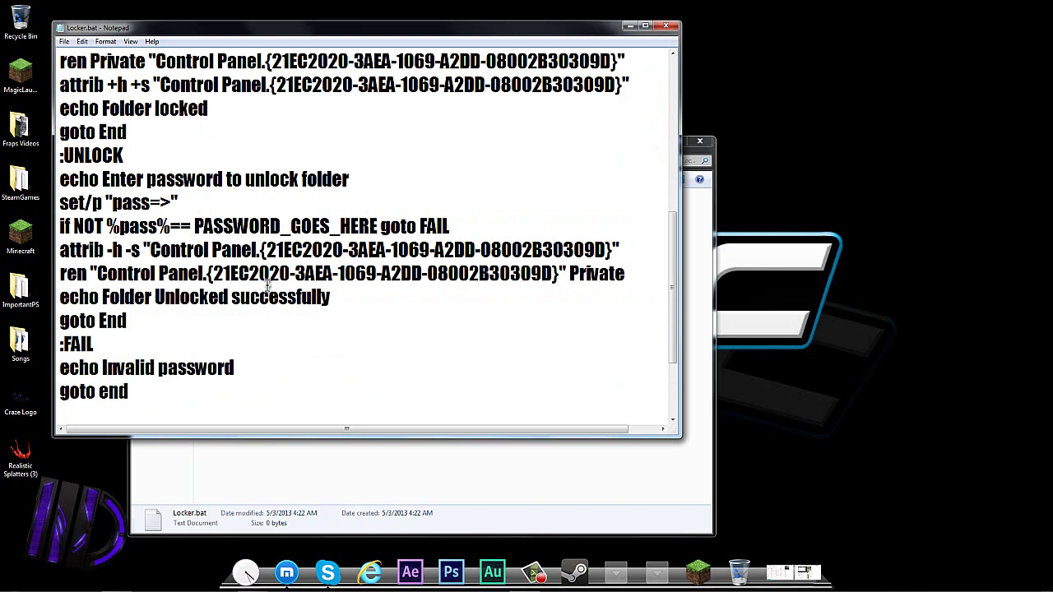
Replace the PASSWORD_GOES_HERE placeholder with the chosen password.
{"action": "left_click_drag", "start_coordinate": [196, 218], "coordinate": [381, 219]}
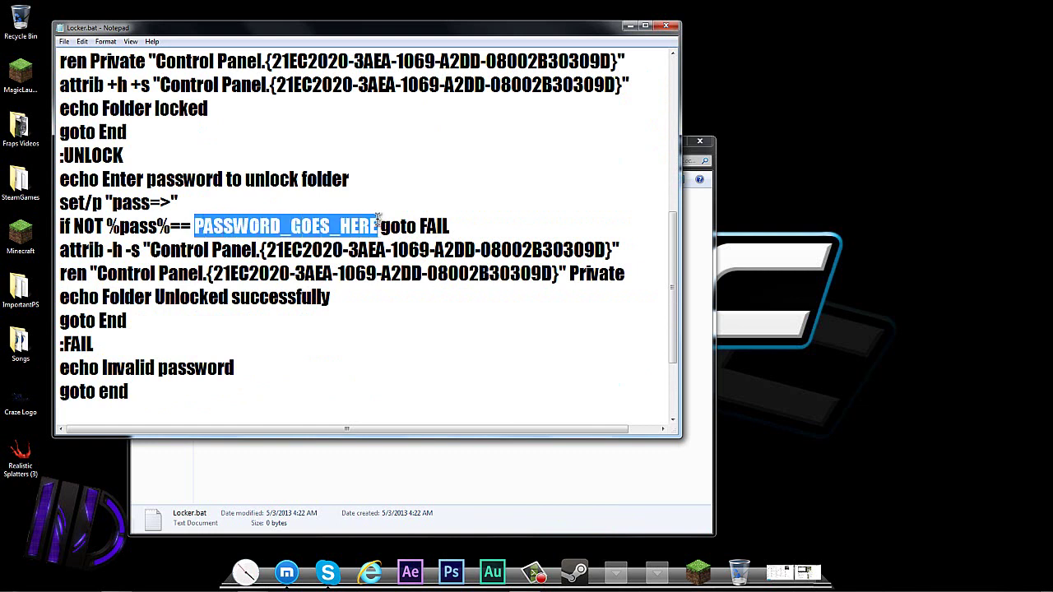
{"action": "key", "text": "BackSpace"}
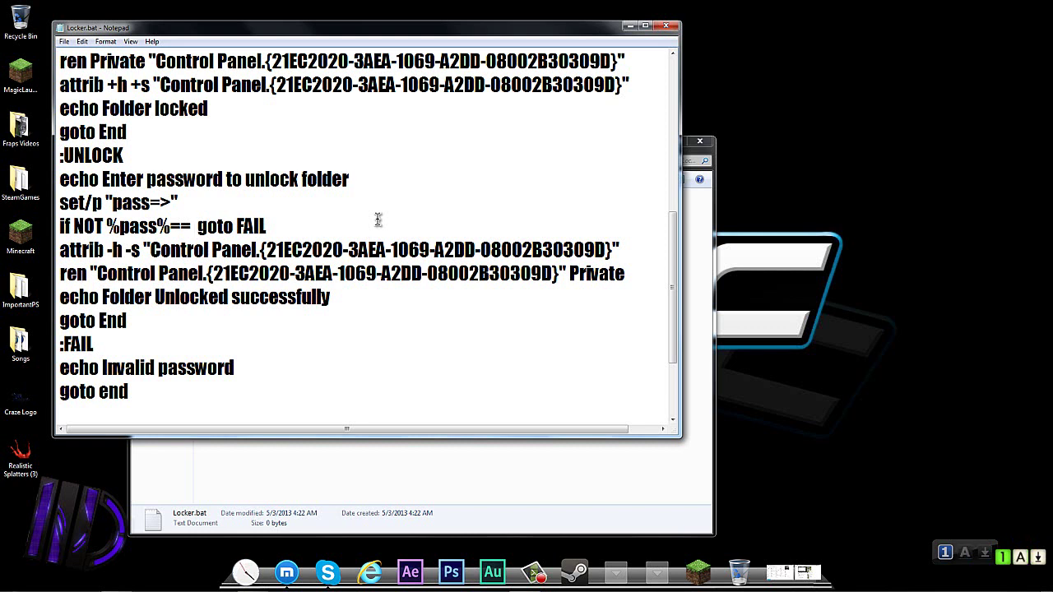
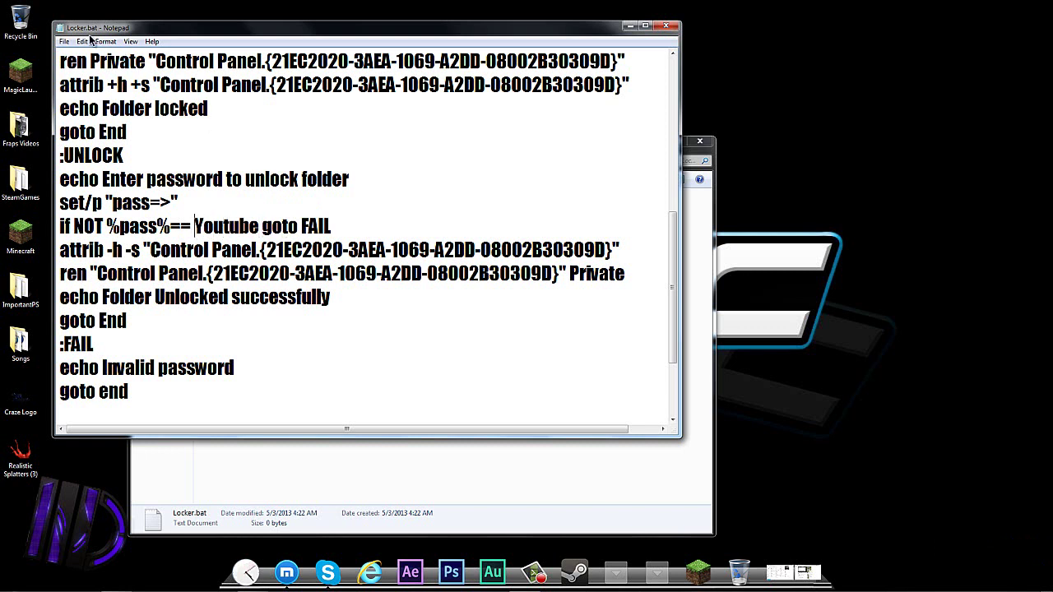
Save the script over Locker.bat with Save as type set to All Files.
{"action": "left_click", "coordinate": [64, 41]}
{"action": "left_click", "coordinate": [39, 92]}
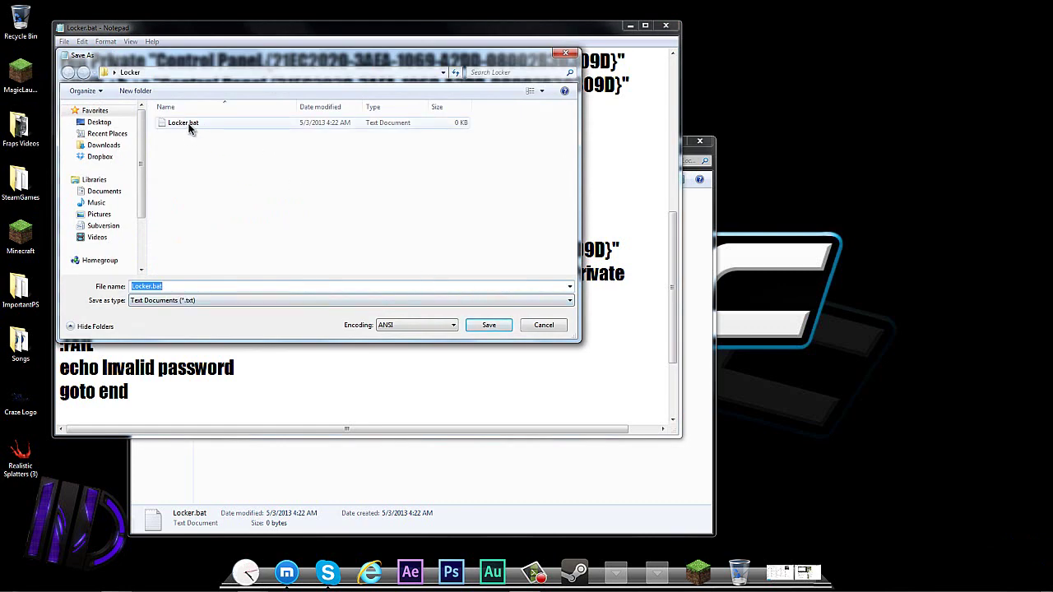
{"action": "left_click", "coordinate": [224, 301]}
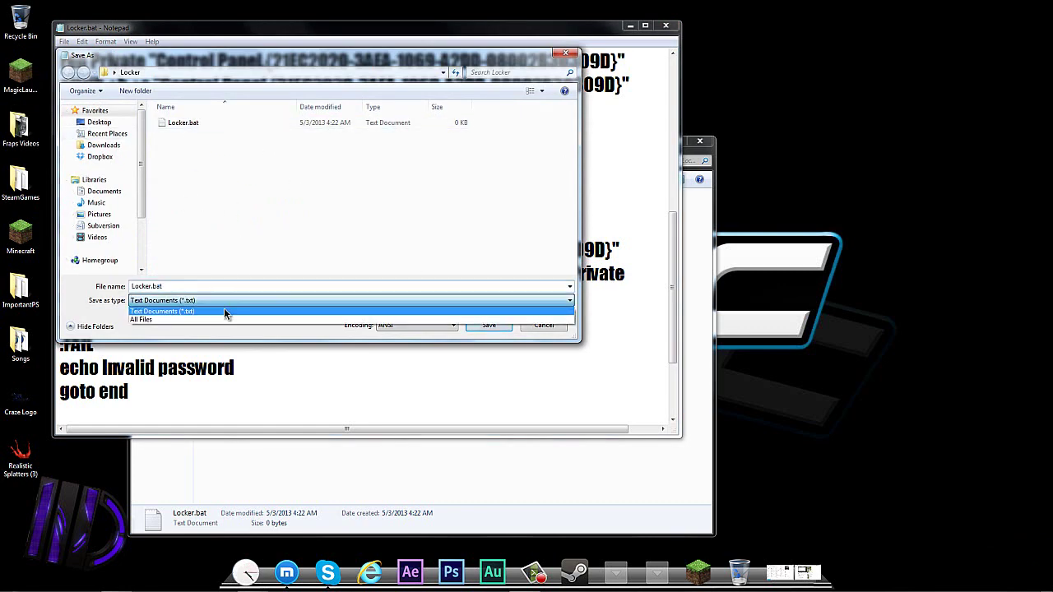
{"action": "left_click", "coordinate": [222, 318]}
{"action": "left_click", "coordinate": [487, 327]}
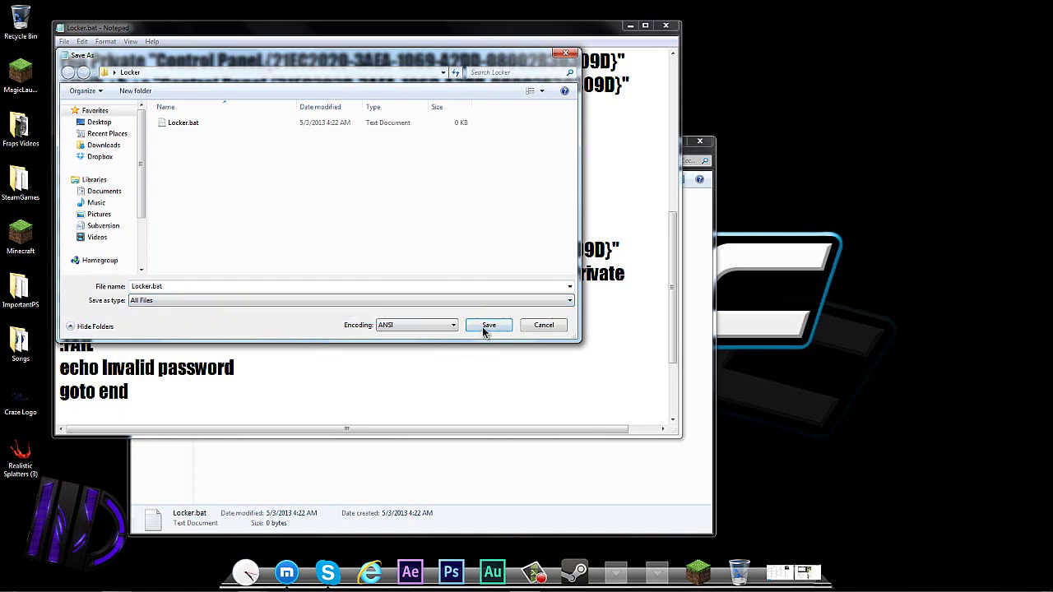
{"action": "left_click", "coordinate": [553, 303]}
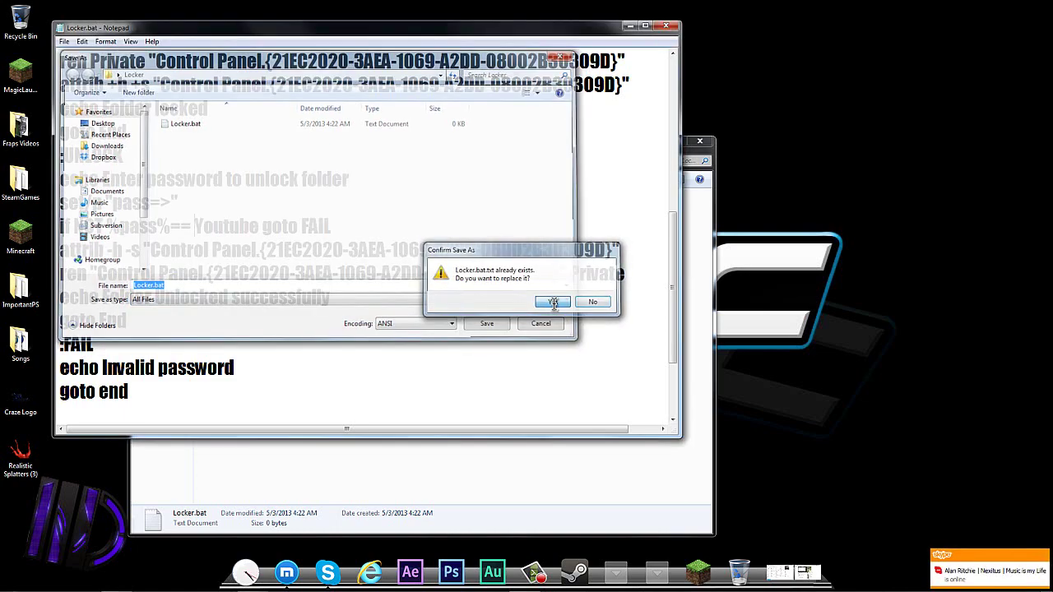
Save the script to the Desktop as locker using the All Files type.
{"action": "left_click_drag", "start_coordinate": [584, 29], "coordinate": [694, 85]}
{"action": "left_click_drag", "start_coordinate": [777, 85], "coordinate": [917, 97]}
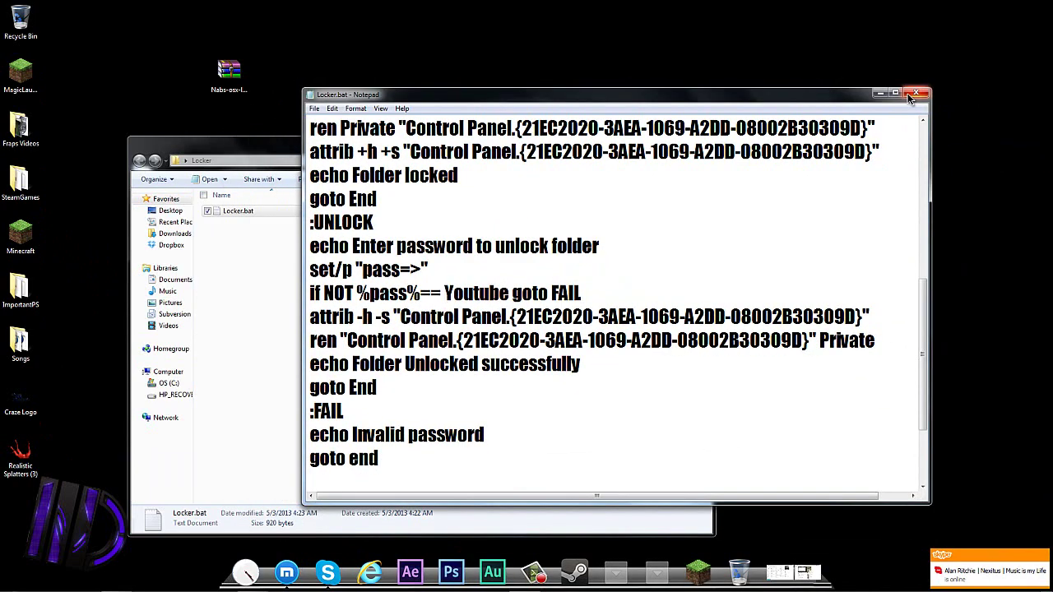
{"action": "left_click", "coordinate": [332, 108]}
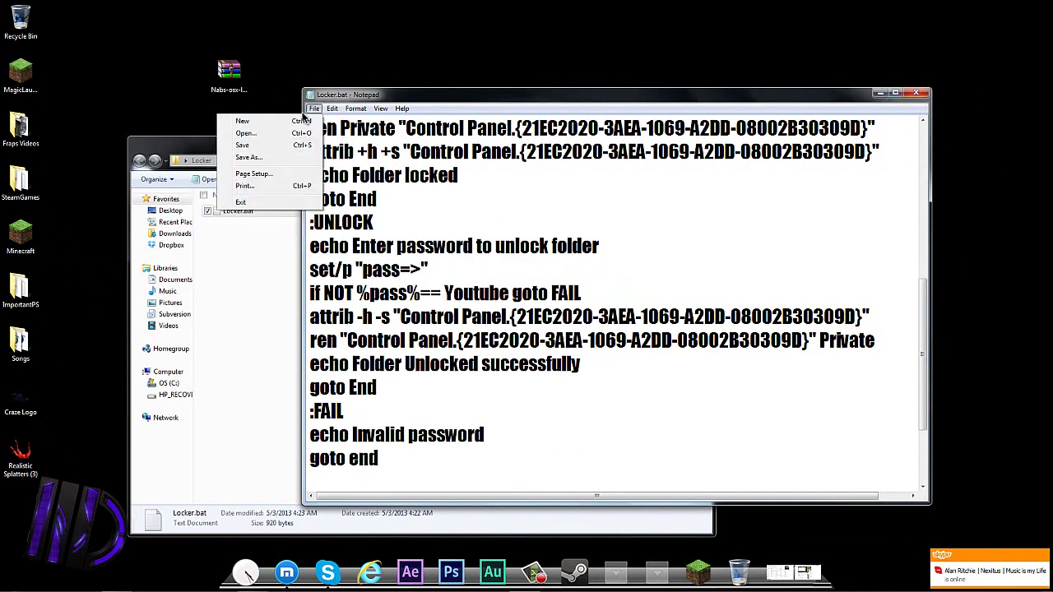
{"action": "left_click", "coordinate": [271, 157]}
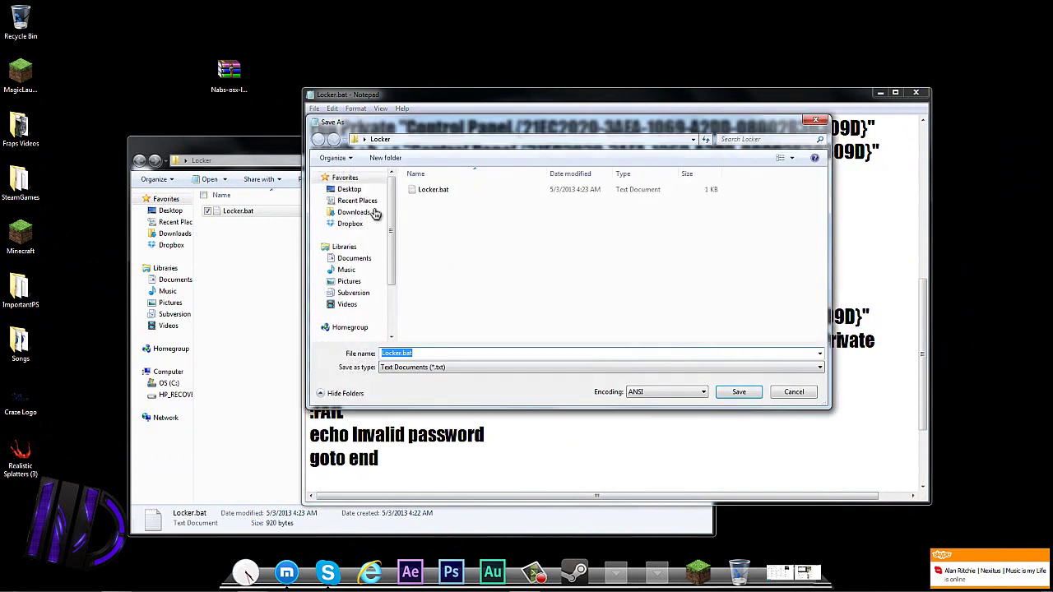
{"action": "left_click", "coordinate": [349, 190]}
{"action": "left_click", "coordinate": [568, 367]}
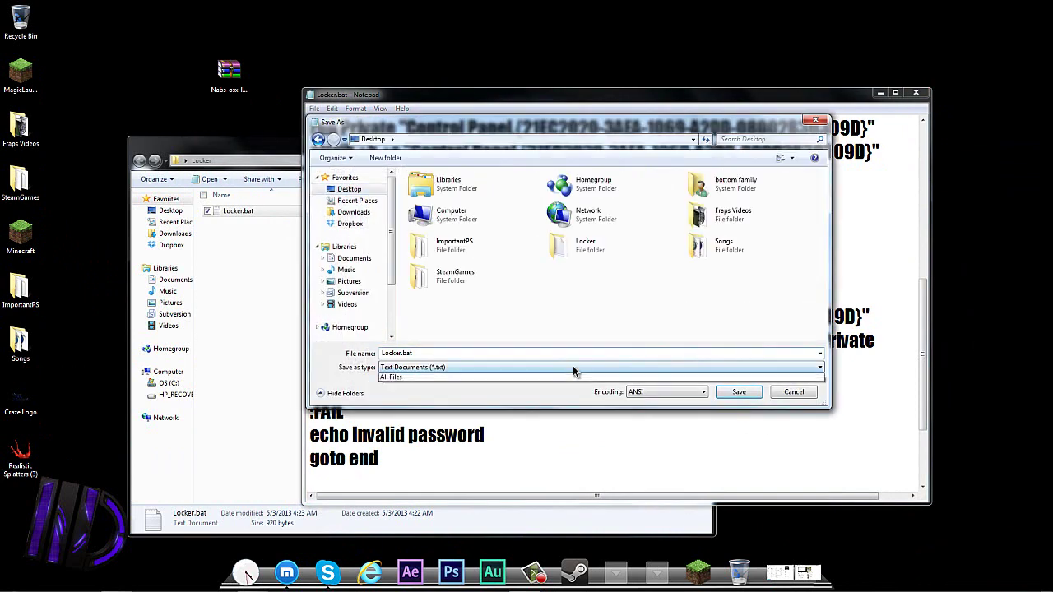
{"action": "left_click", "coordinate": [536, 388]}
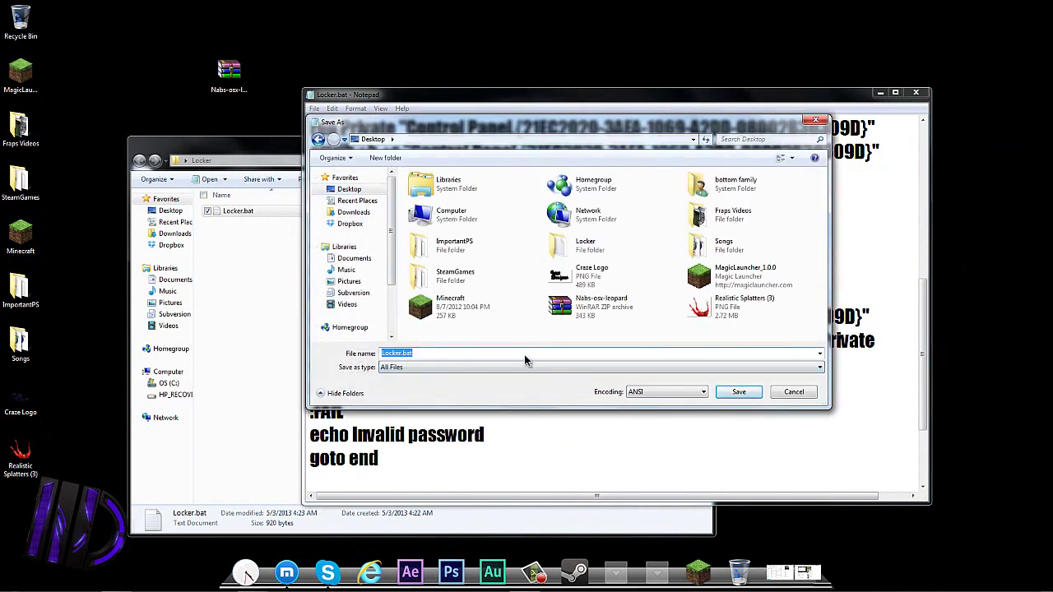
{"action": "type", "text": "locker"}
{"action": "key", "text": "Return"}
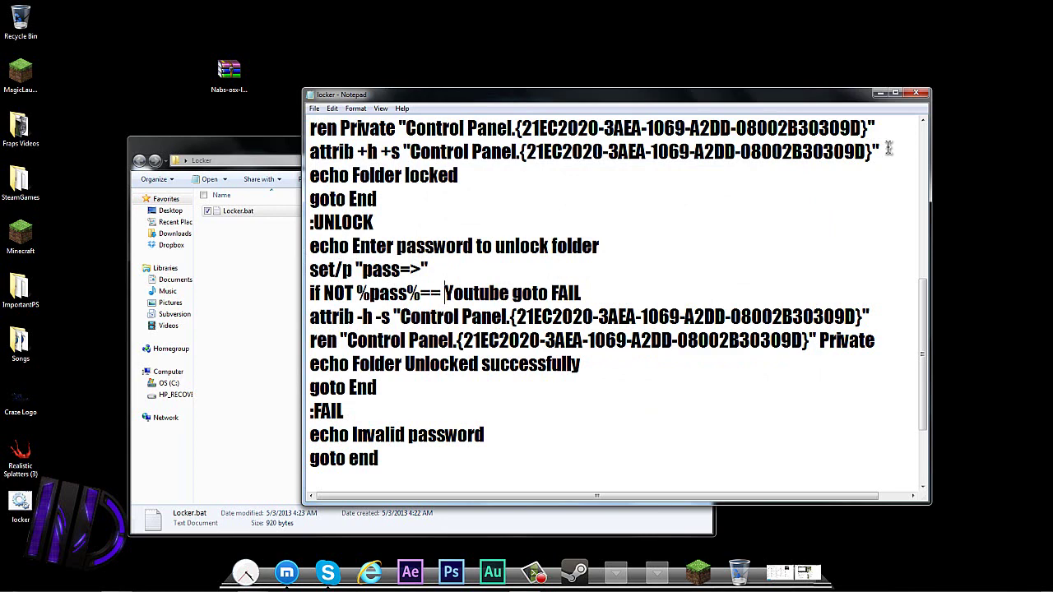
Close Notepad and delete the old Locker.bat text file from Locker.
{"action": "left_click", "coordinate": [916, 93]}
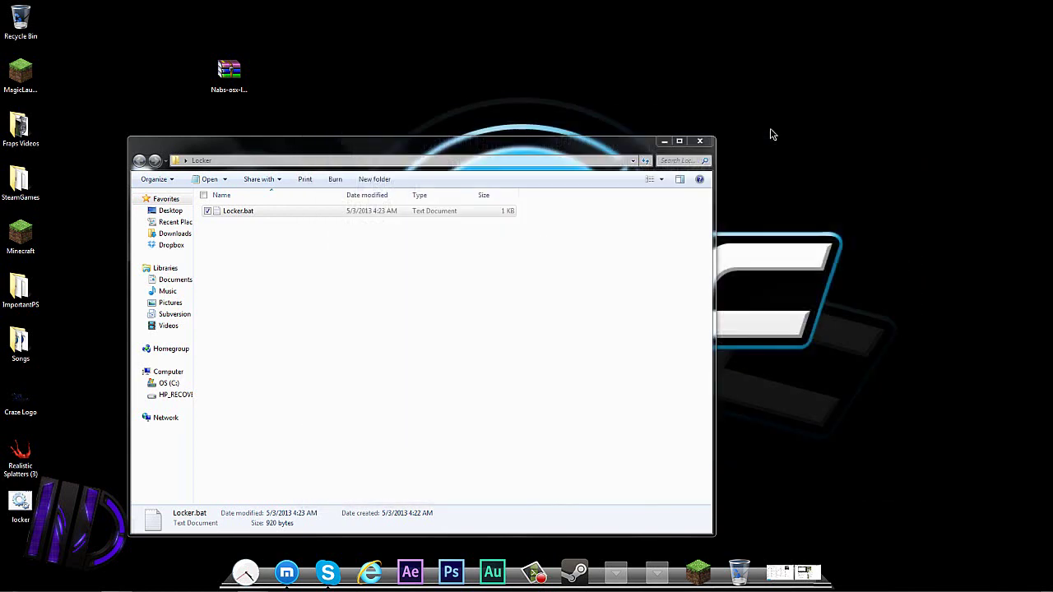
{"action": "left_click", "coordinate": [255, 208]}
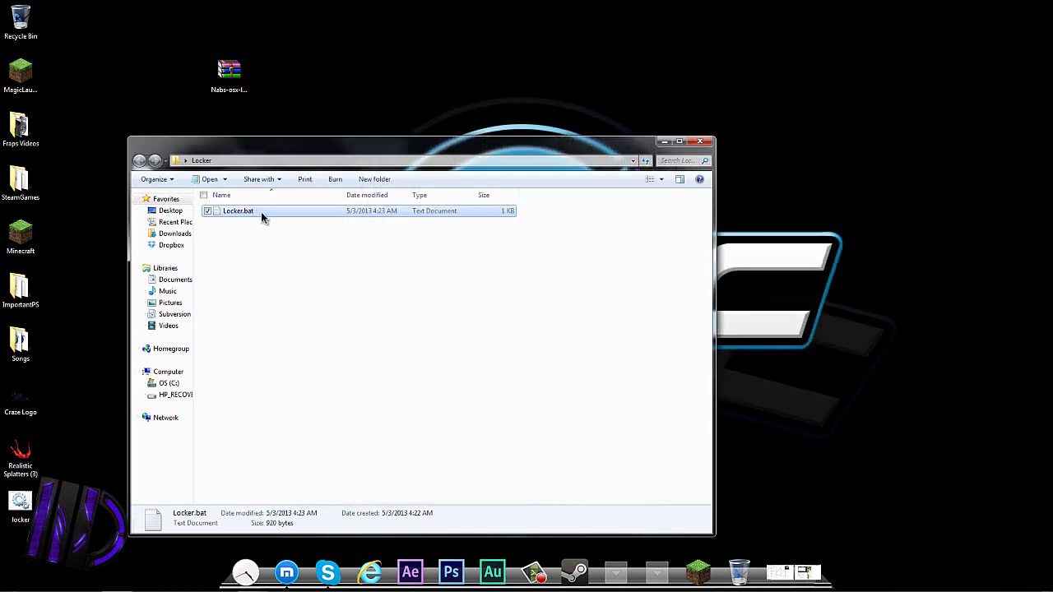
{"action": "key", "text": "Delete"}
{"action": "left_click", "coordinate": [573, 345]}
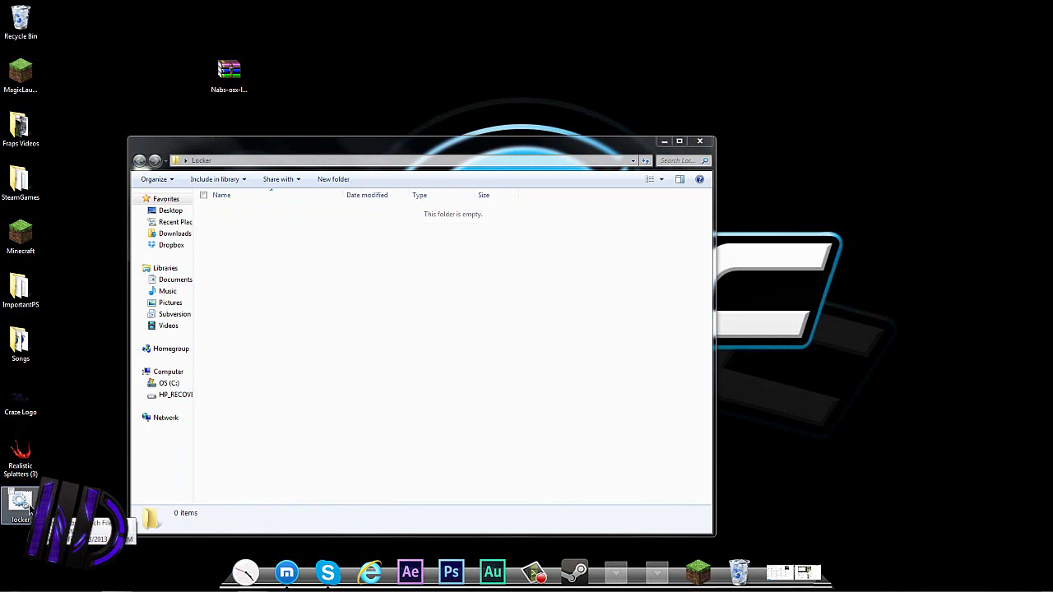
Move the desktop locker batch file into Locker and run it to create Private.
{"action": "left_click_drag", "start_coordinate": [29, 510], "coordinate": [251, 310]}
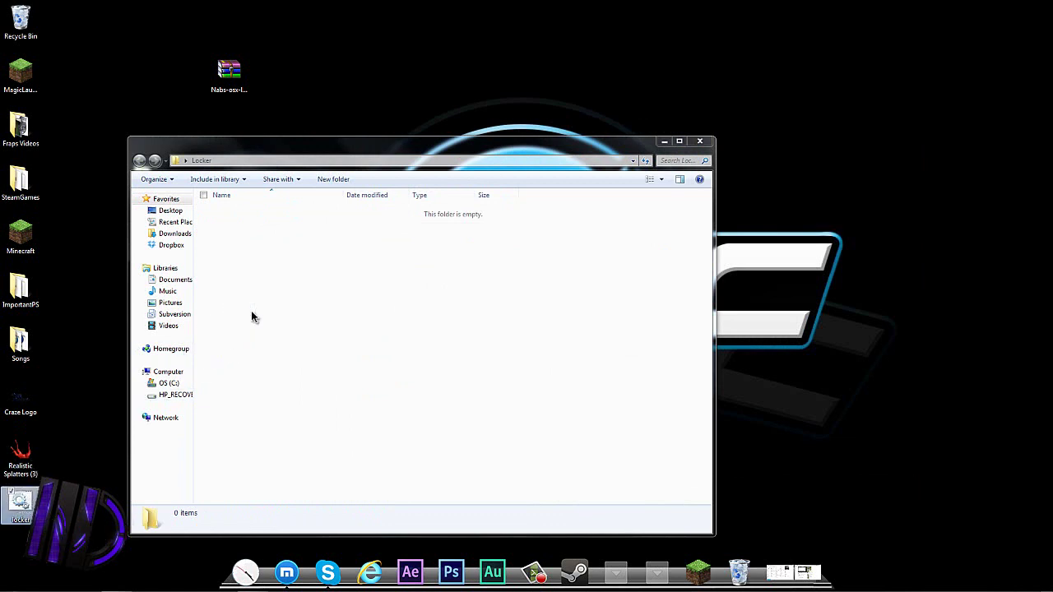
{"action": "left_click", "coordinate": [310, 309]}
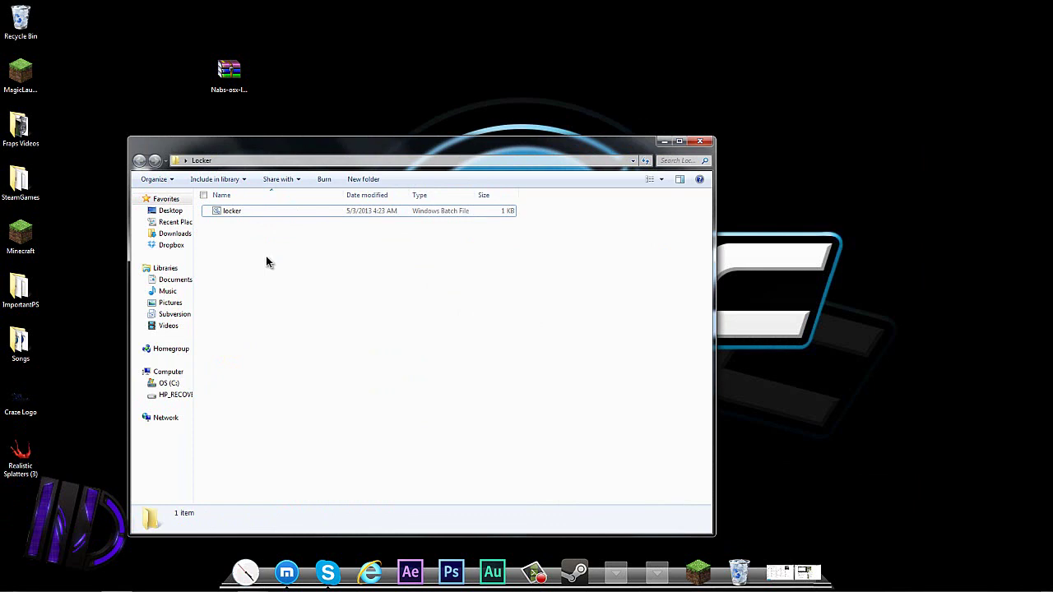
{"action": "double_click", "coordinate": [269, 211]}
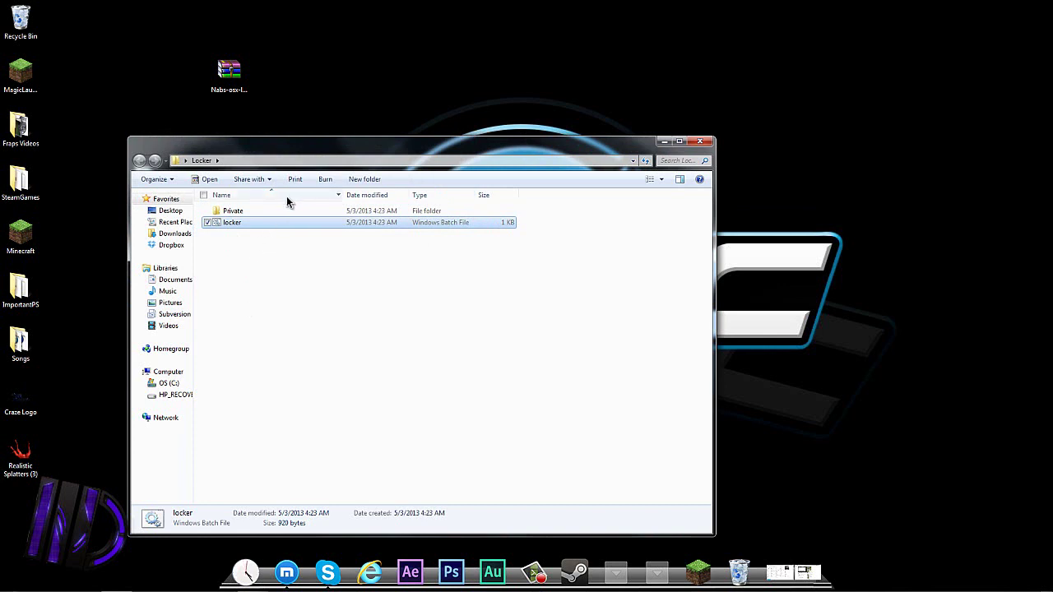
{"action": "double_click", "coordinate": [237, 213]}
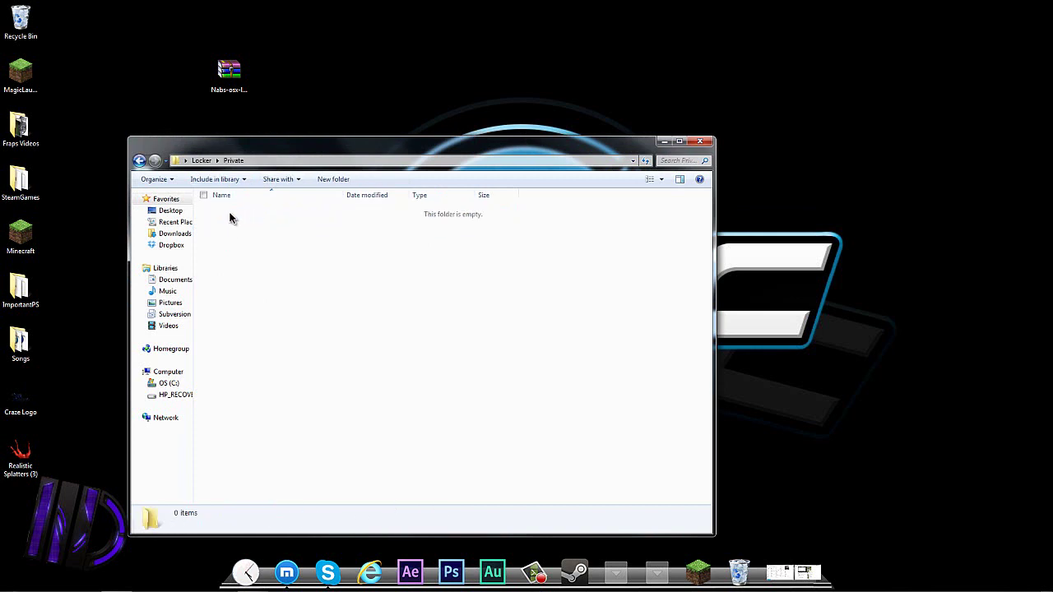
{"action": "left_click", "coordinate": [140, 160]}
{"action": "left_click_drag", "start_coordinate": [244, 153], "coordinate": [471, 159]}
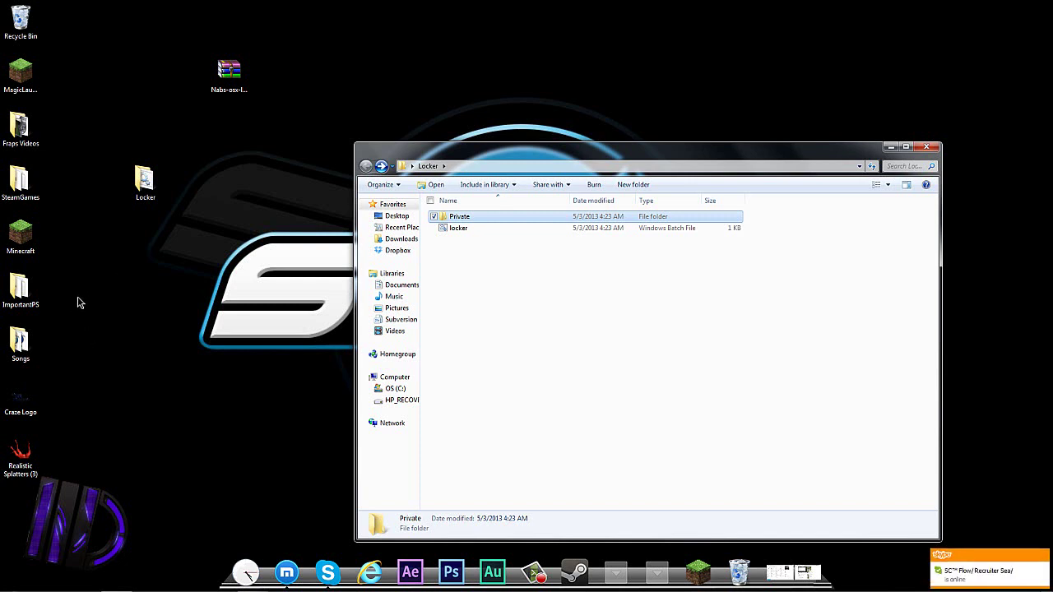
Create a new desktop folder named Test.
{"action": "right_click", "coordinate": [168, 277]}
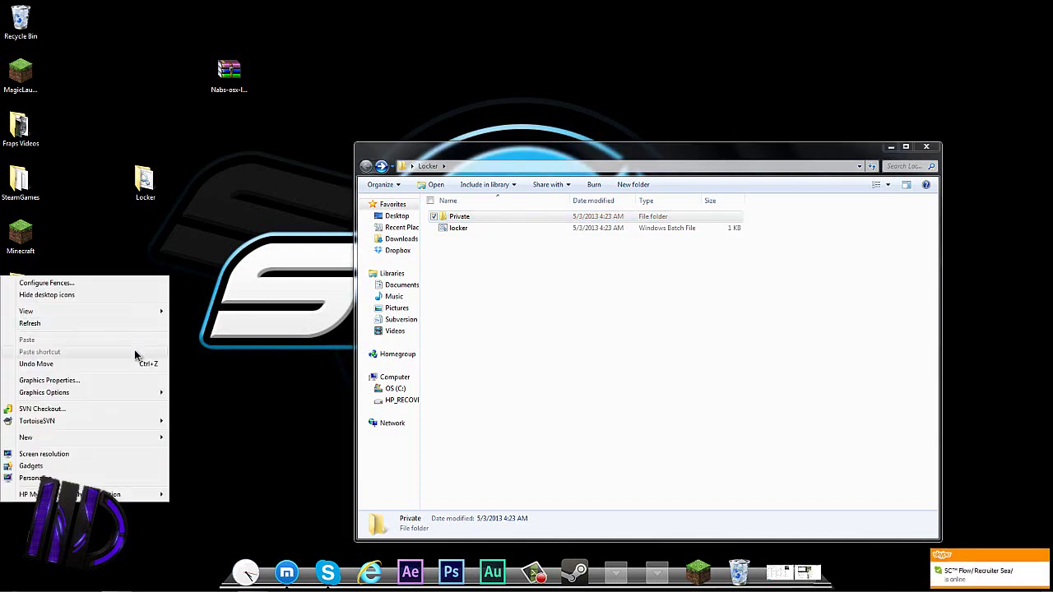
{"action": "mouse_move", "coordinate": [40, 436]}
{"action": "left_click", "coordinate": [224, 438]}
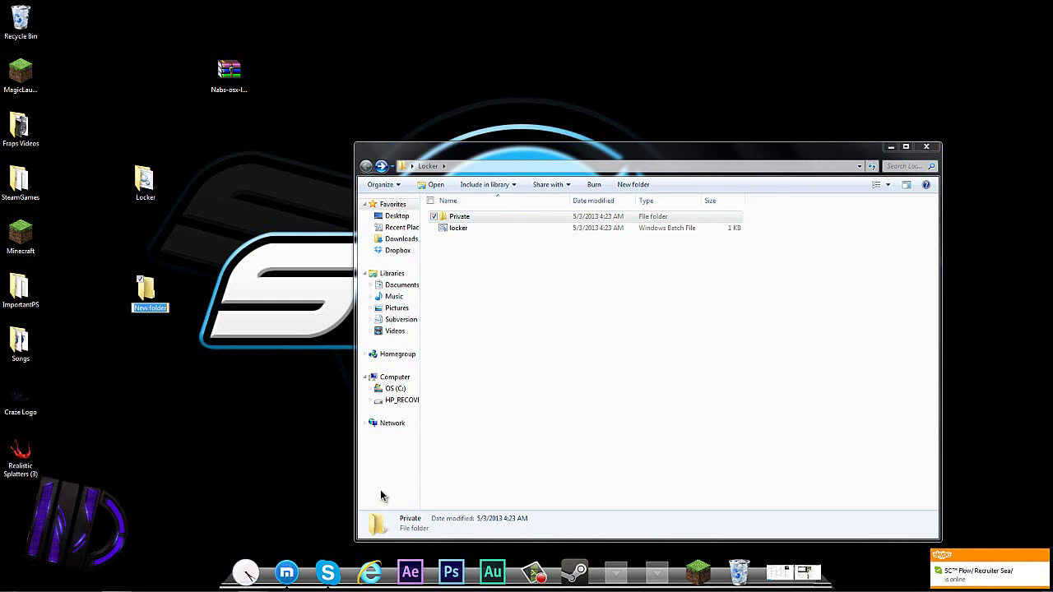
{"action": "type", "text": "Test"}
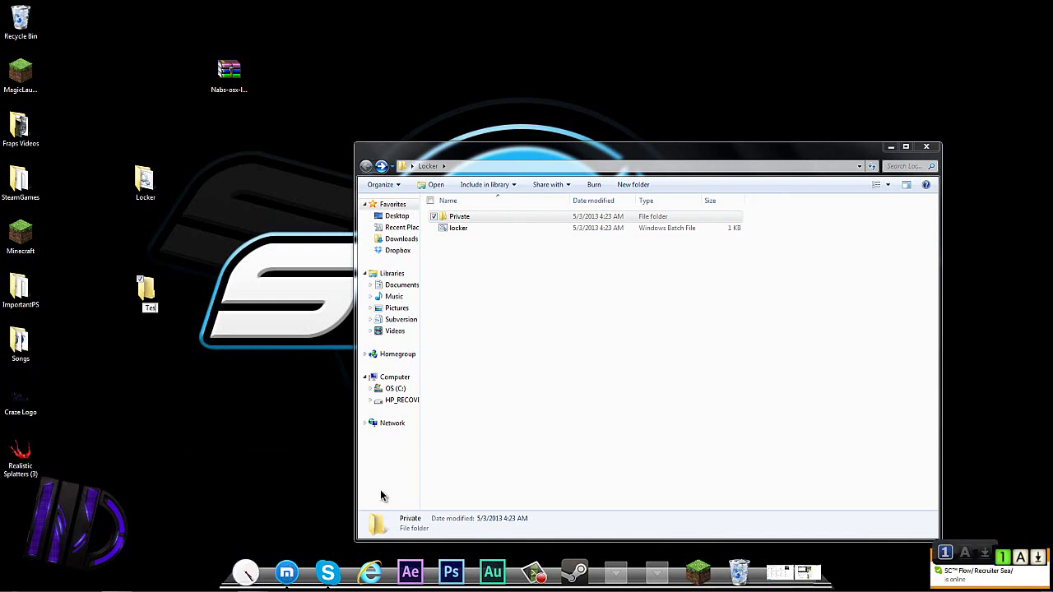
{"action": "key", "text": "Return"}
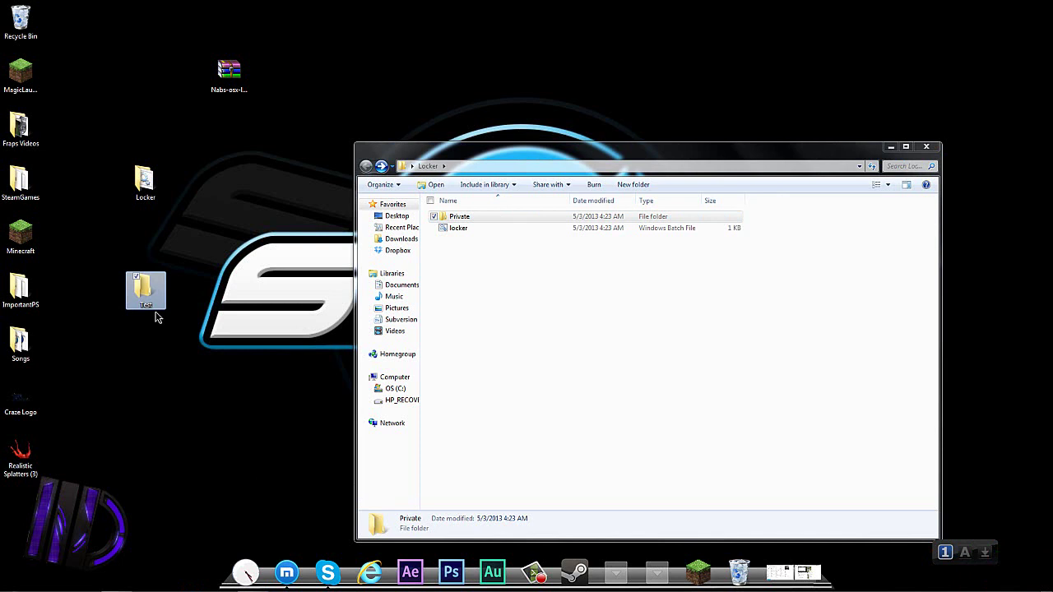
Move the Craze Logo image into Test and check Test inside Private.
{"action": "left_click_drag", "start_coordinate": [25, 405], "coordinate": [492, 219]}
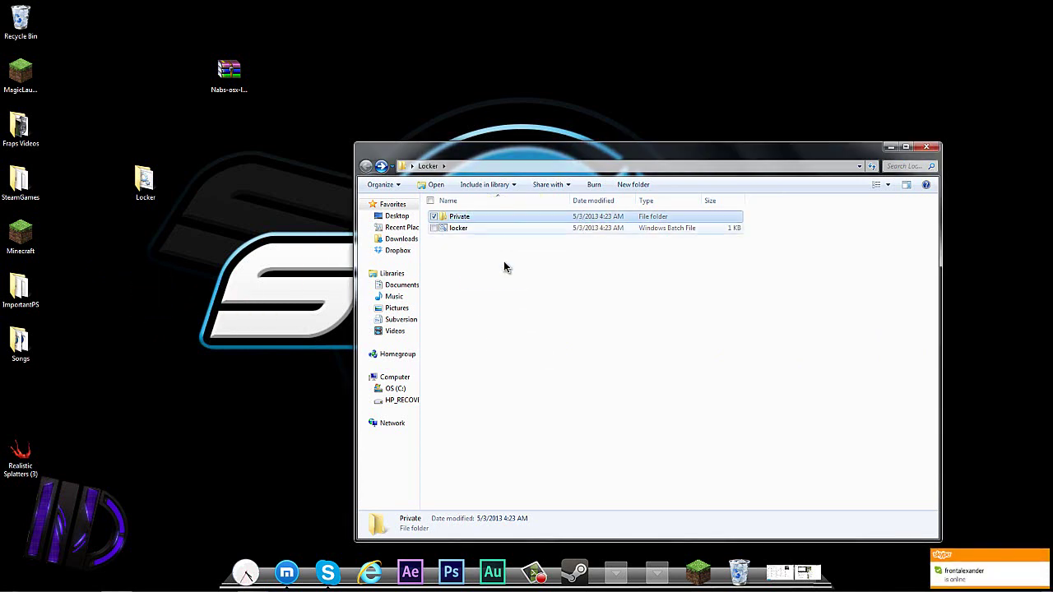
{"action": "double_click", "coordinate": [490, 216]}
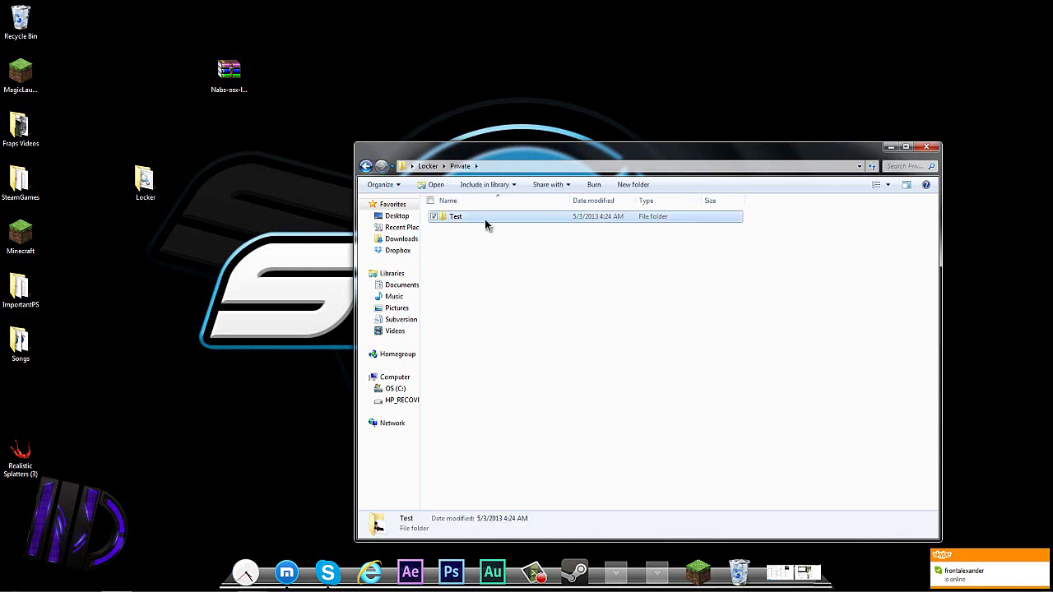
{"action": "double_click", "coordinate": [485, 218]}
{"action": "left_click", "coordinate": [428, 166]}
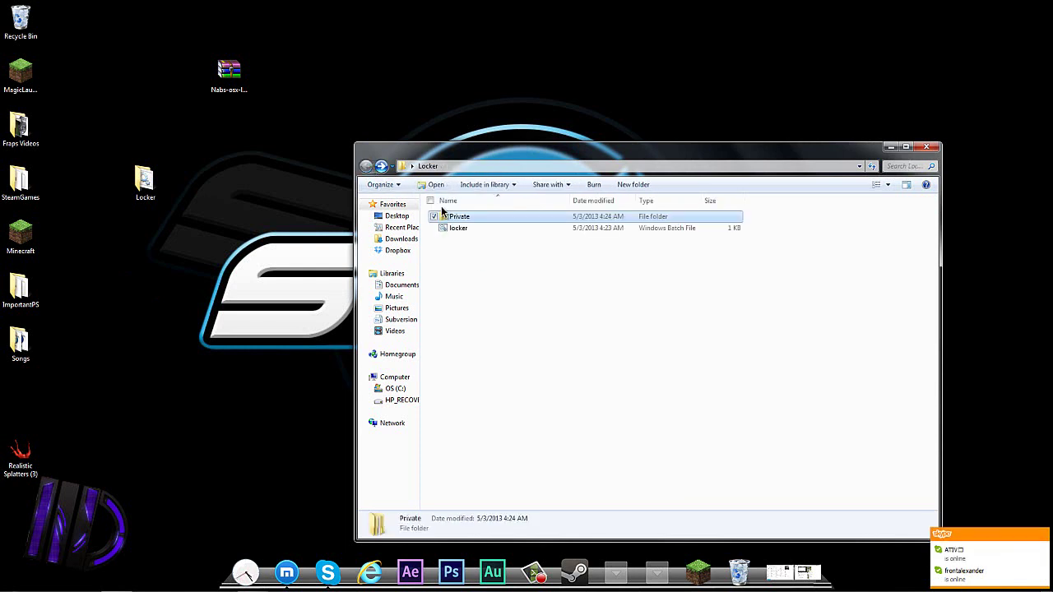
Run locker.bat to lock and hide Private, then close the Locker window.
{"action": "double_click", "coordinate": [482, 229]}
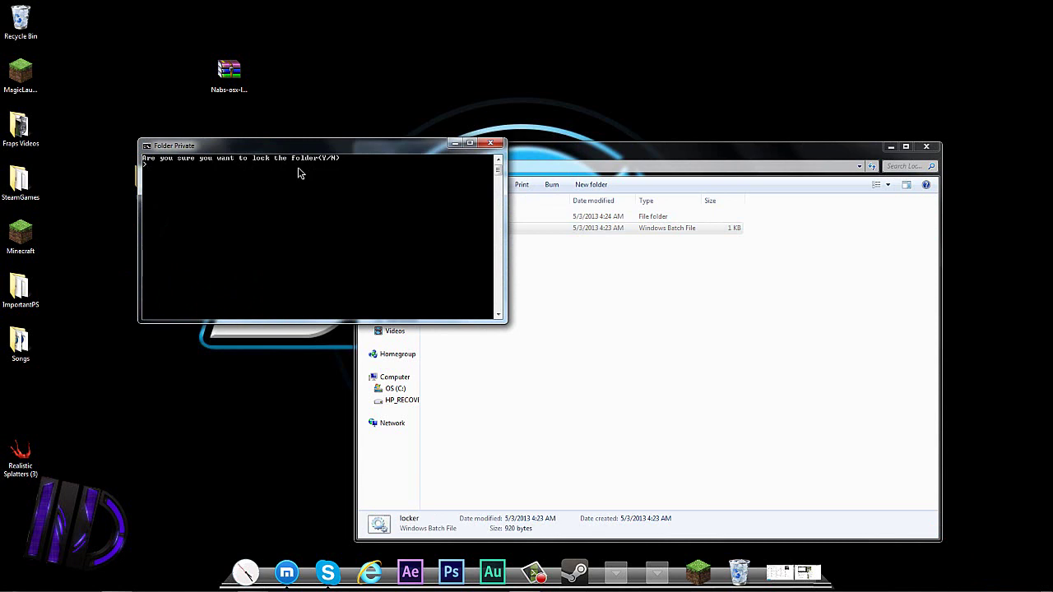
{"action": "key", "text": "Return"}
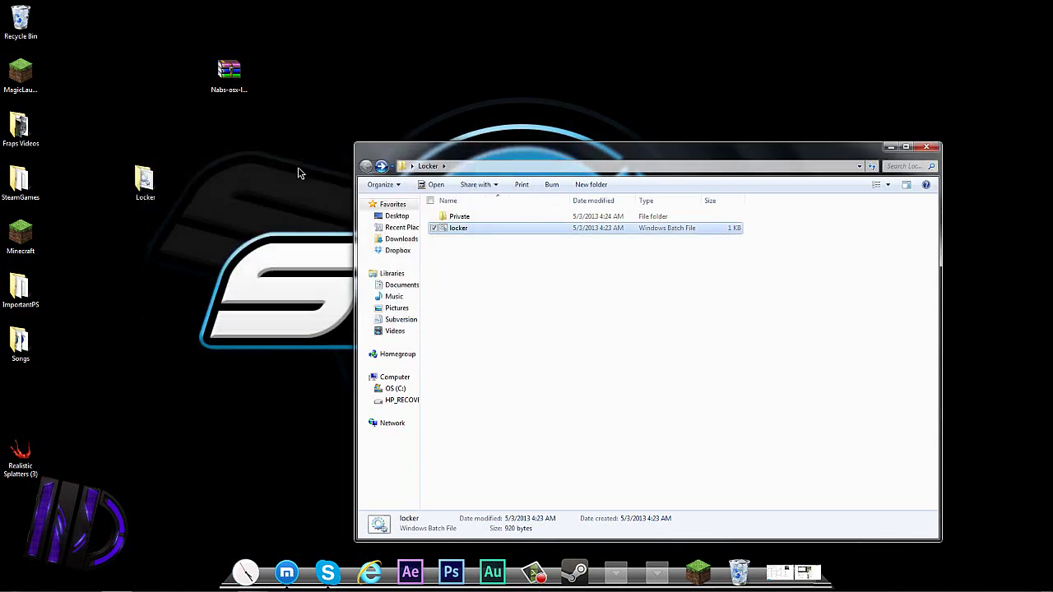
{"action": "left_click", "coordinate": [500, 244]}
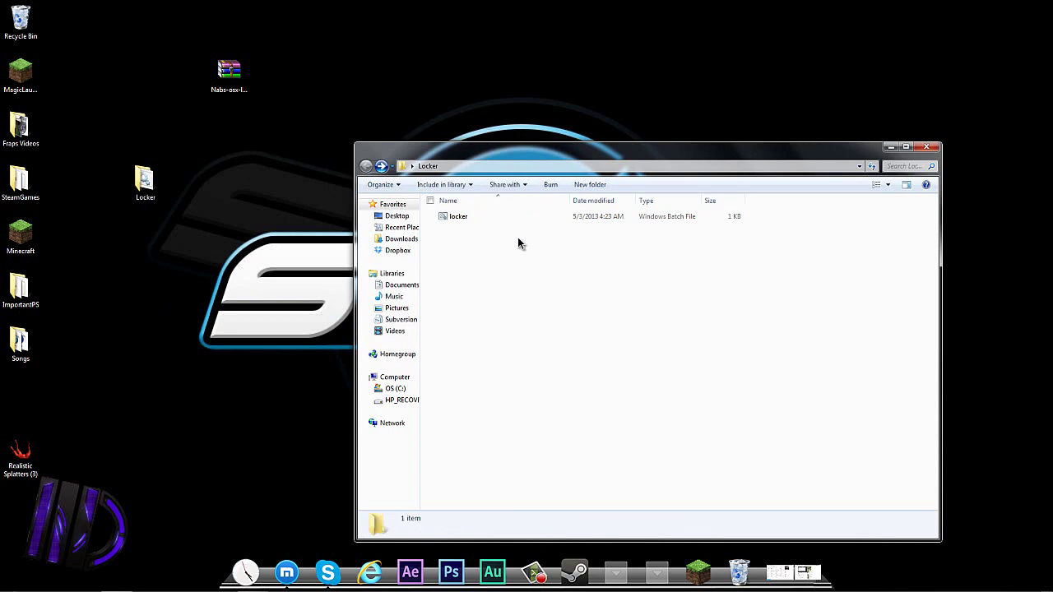
{"action": "left_click", "coordinate": [926, 147]}
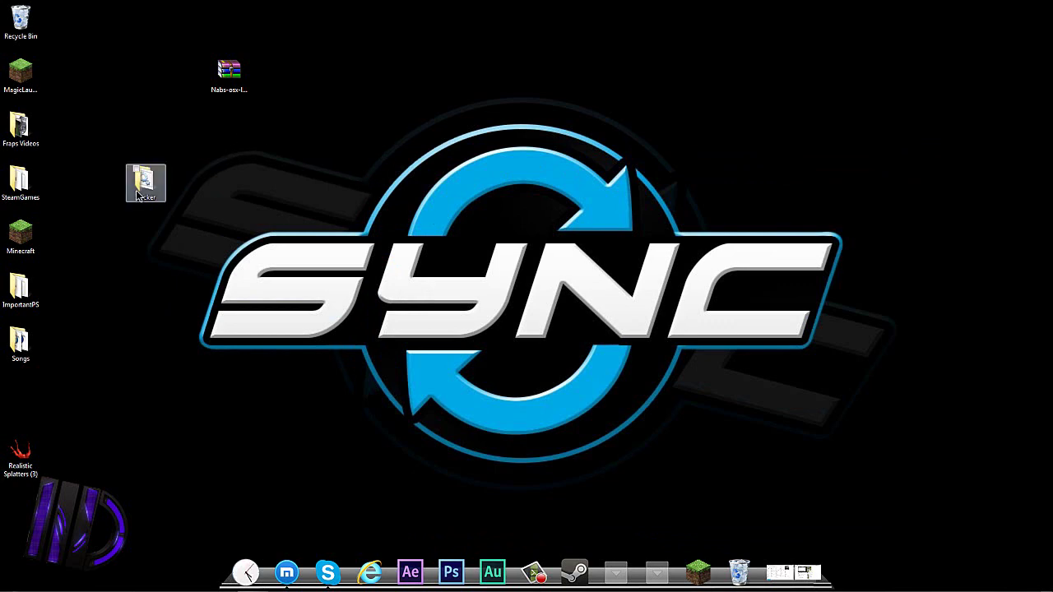
Open Locker, run locker.bat, and submit a wrong password at the prompt.
{"action": "left_click_drag", "start_coordinate": [152, 192], "coordinate": [438, 296]}
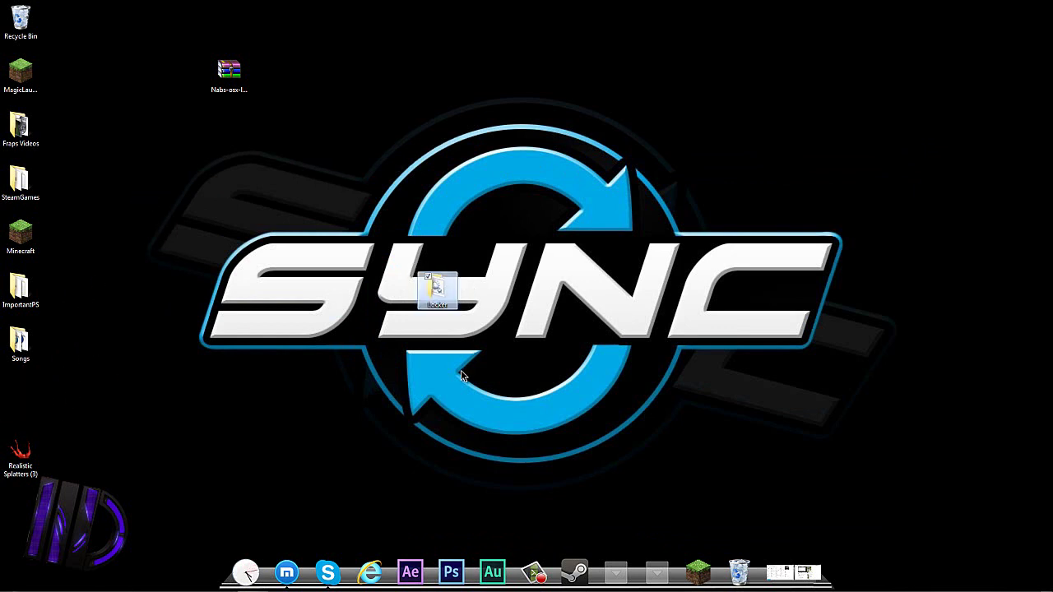
{"action": "double_click", "coordinate": [439, 292]}
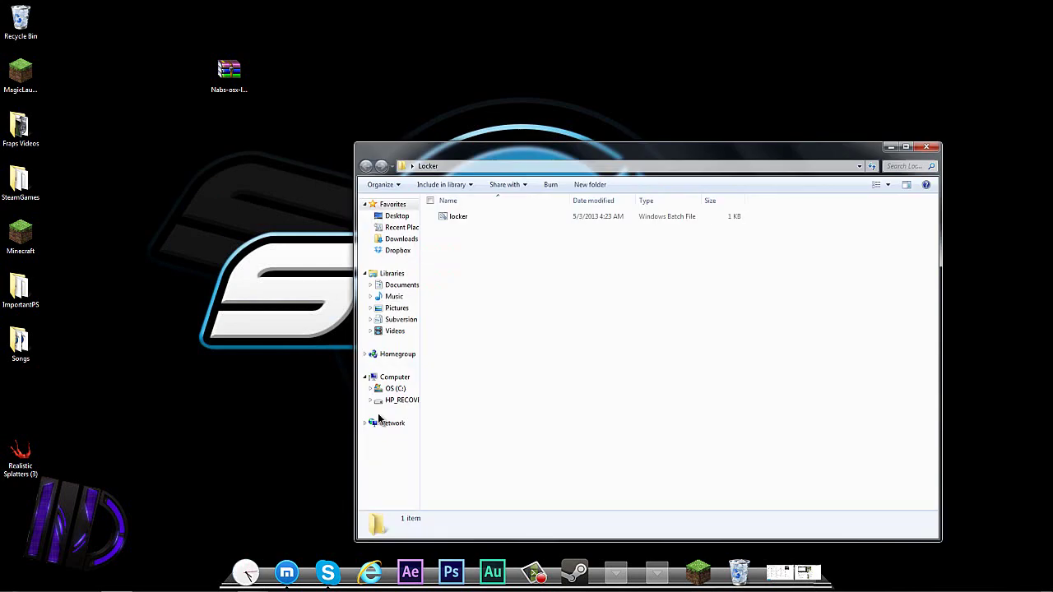
{"action": "left_click", "coordinate": [472, 216]}
{"action": "left_click_drag", "start_coordinate": [473, 224], "coordinate": [477, 227]}
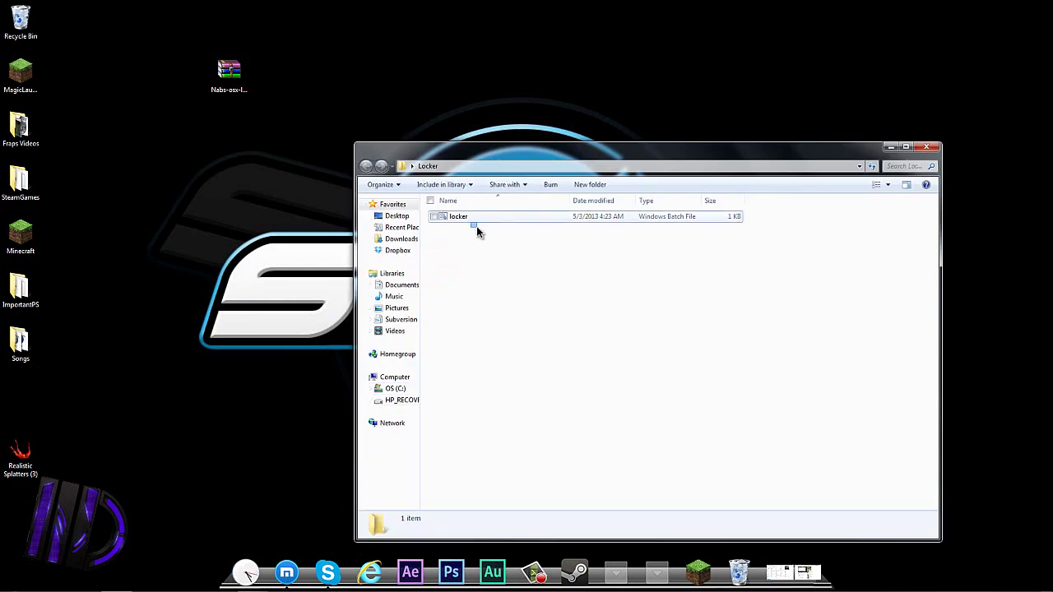
{"action": "double_click", "coordinate": [481, 217]}
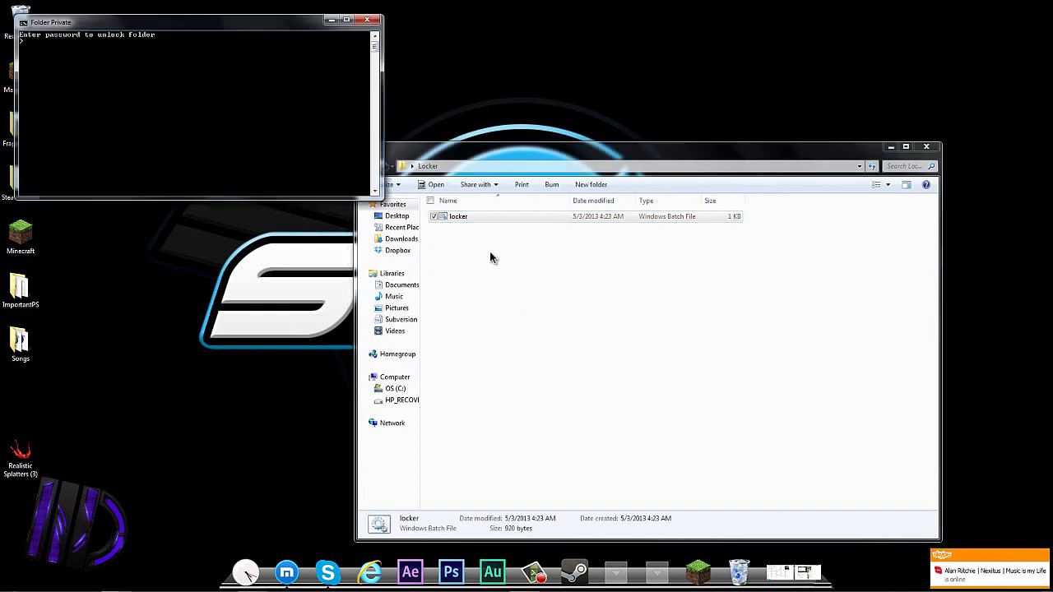
{"action": "left_click_drag", "start_coordinate": [207, 27], "coordinate": [629, 265]}
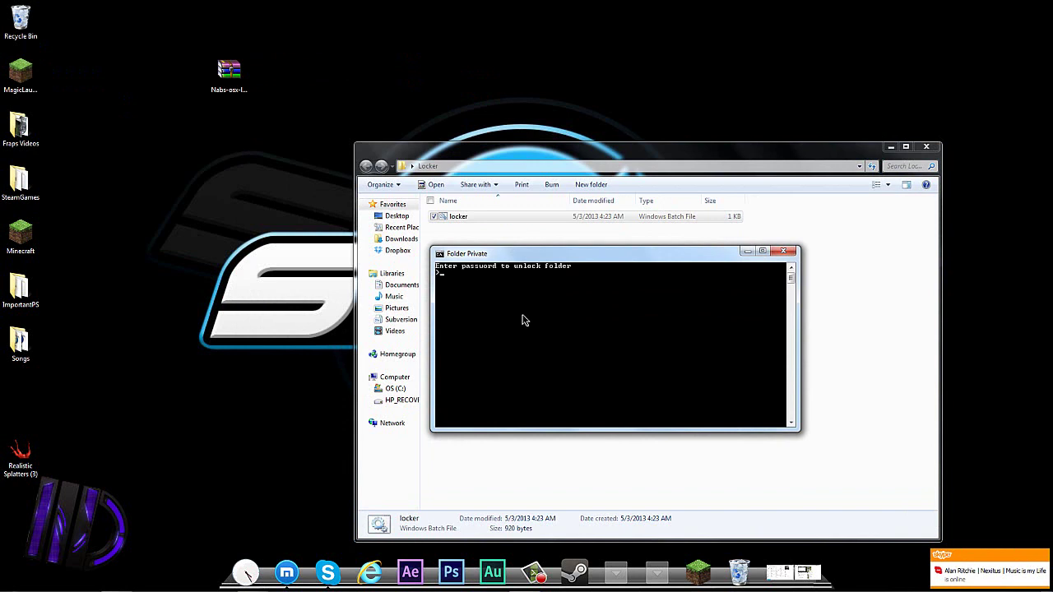
{"action": "type", "text": "lol"}
{"action": "key", "text": "Return"}
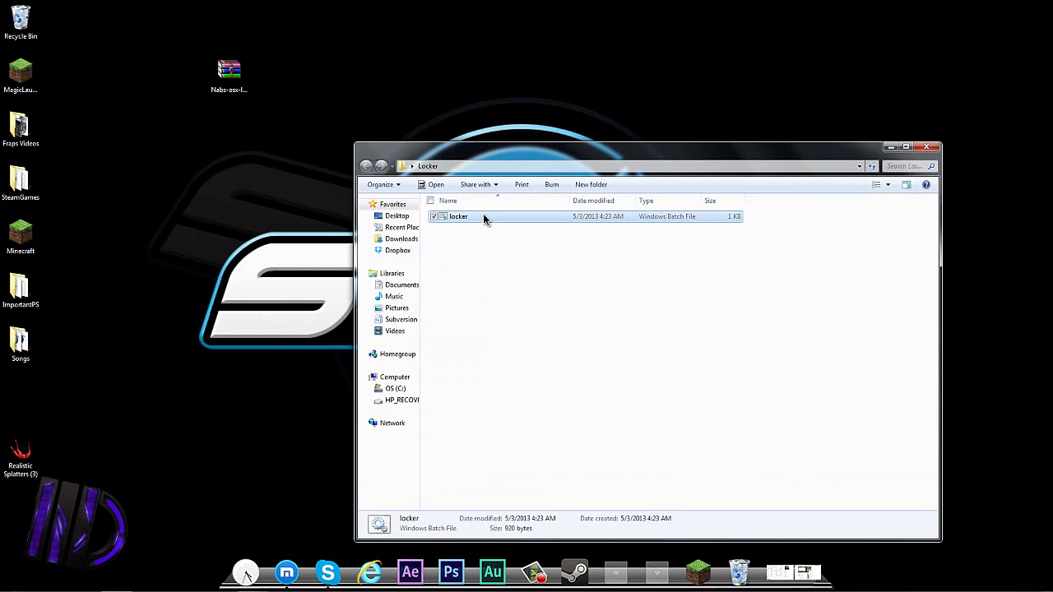
Unlock with the correct password, check Private > Test, and close the window.
{"action": "double_click", "coordinate": [484, 216]}
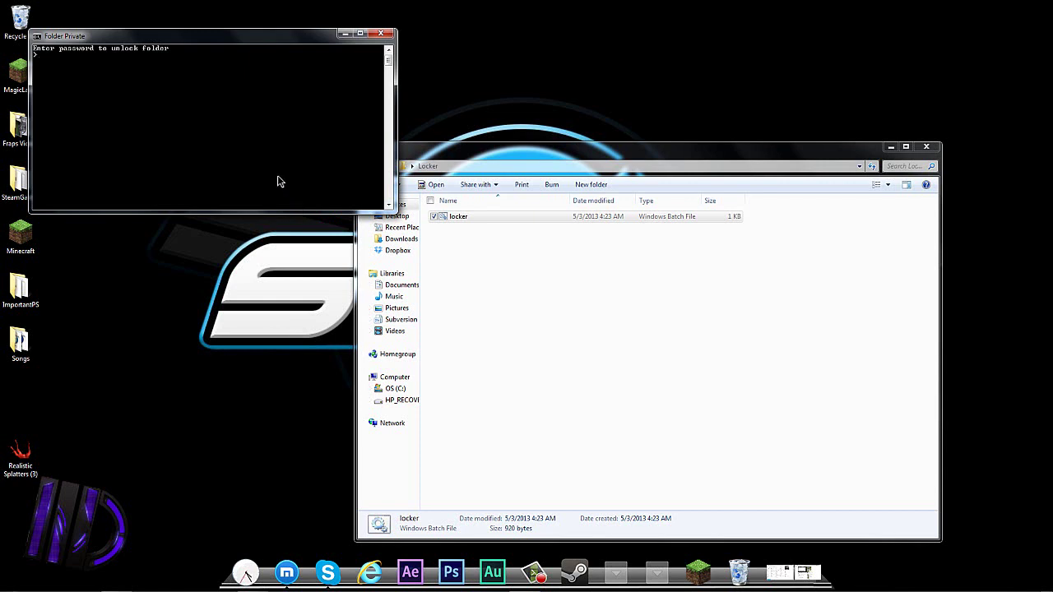
{"action": "key", "text": "Return"}
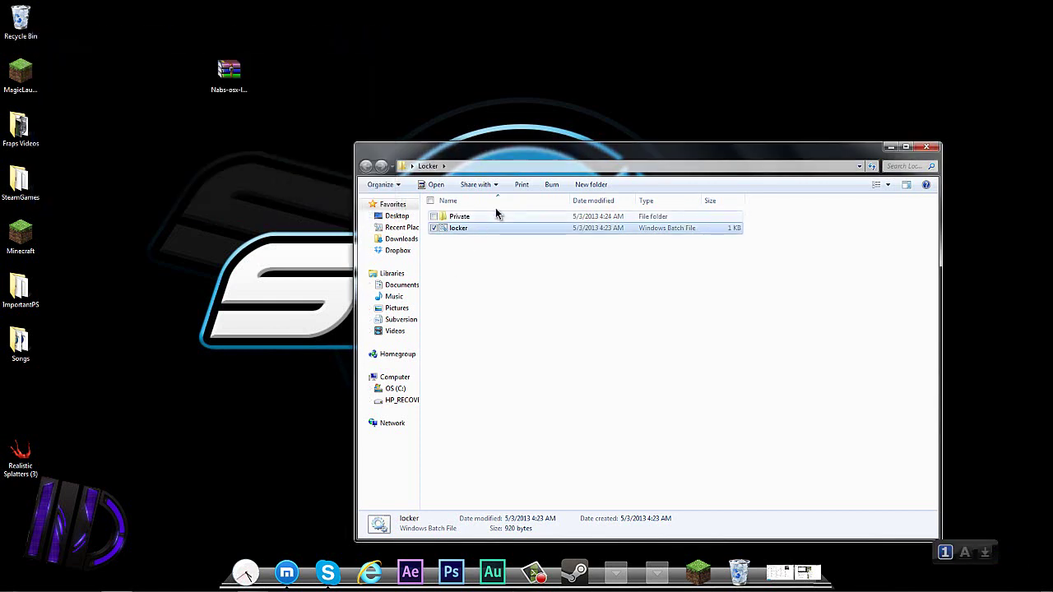
{"action": "double_click", "coordinate": [493, 215]}
{"action": "double_click", "coordinate": [487, 219]}
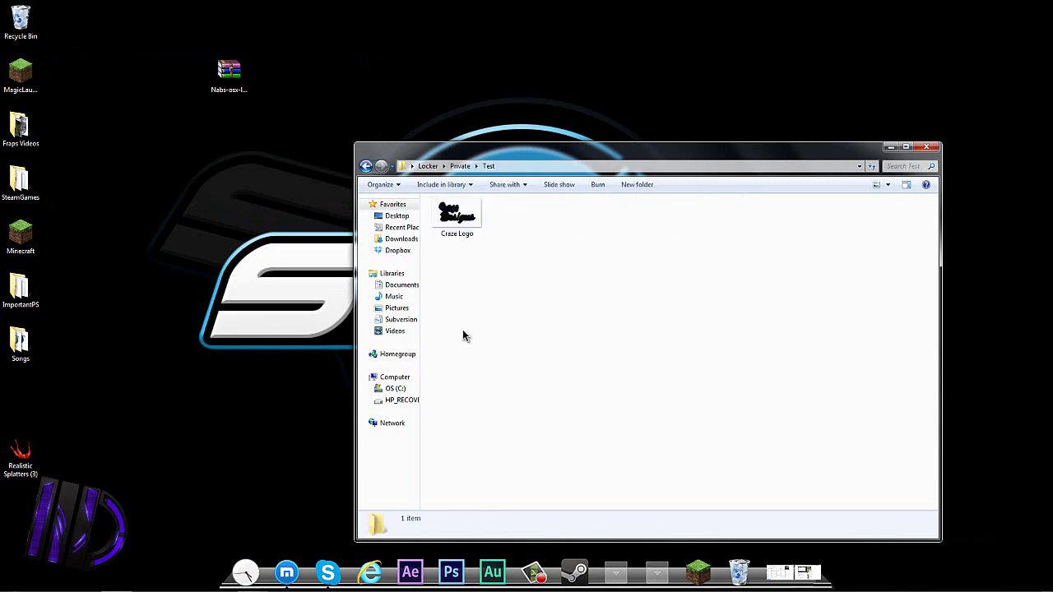
{"action": "left_click", "coordinate": [366, 166]}
{"action": "left_click", "coordinate": [366, 165]}
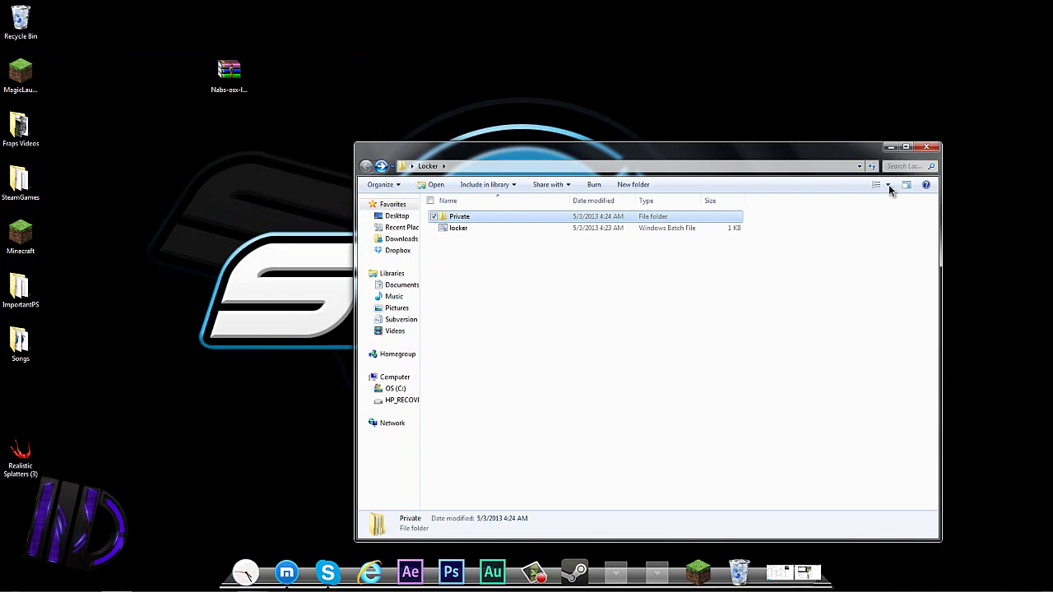
{"action": "left_click", "coordinate": [926, 146]}
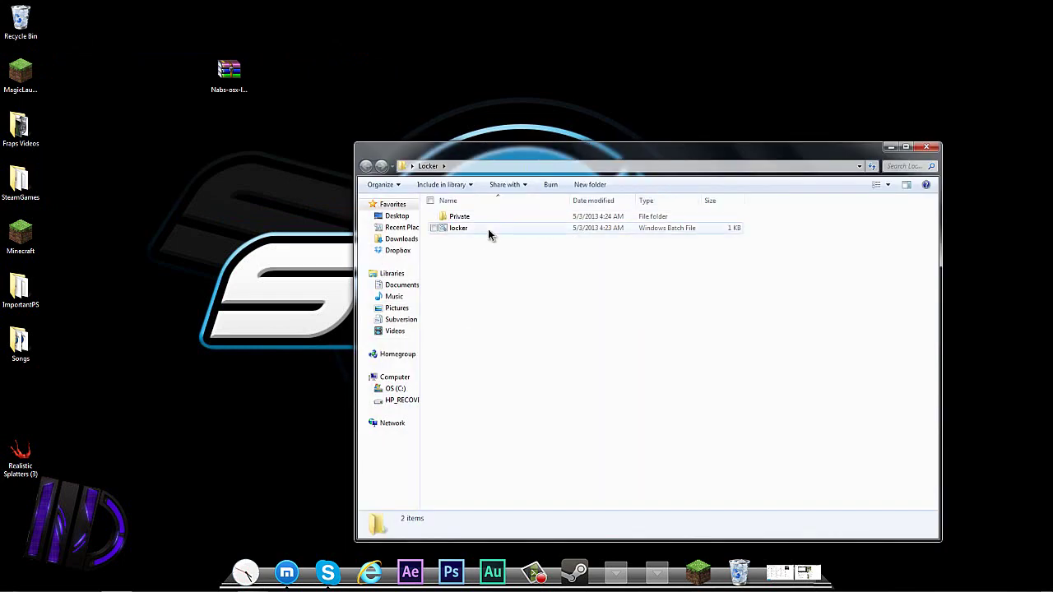
Run locker.bat again and answer Y to lock and hide Private.
{"action": "double_click", "coordinate": [484, 230]}
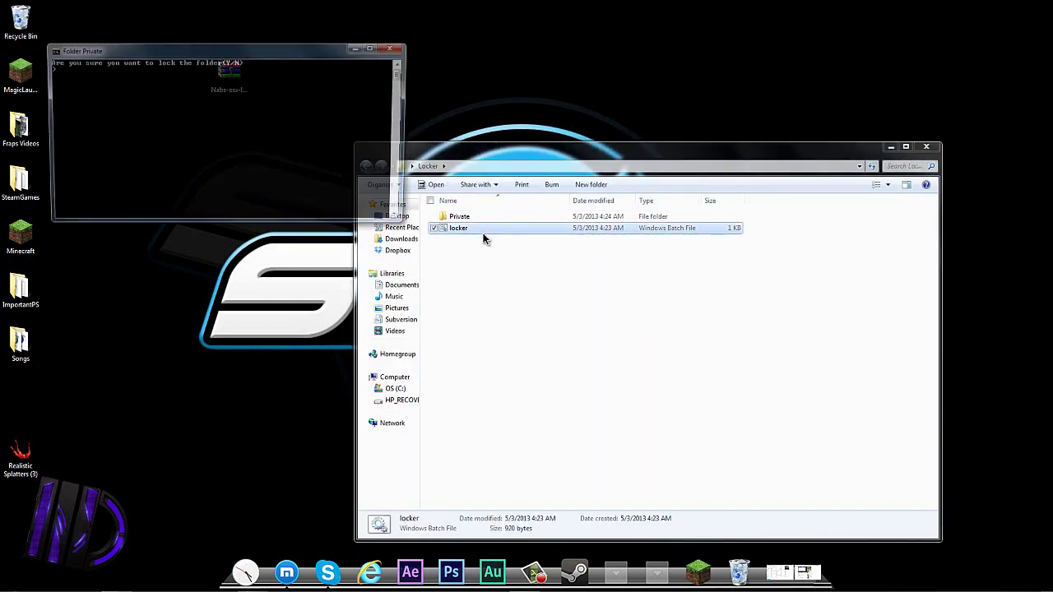
{"action": "type", "text": "Y"}
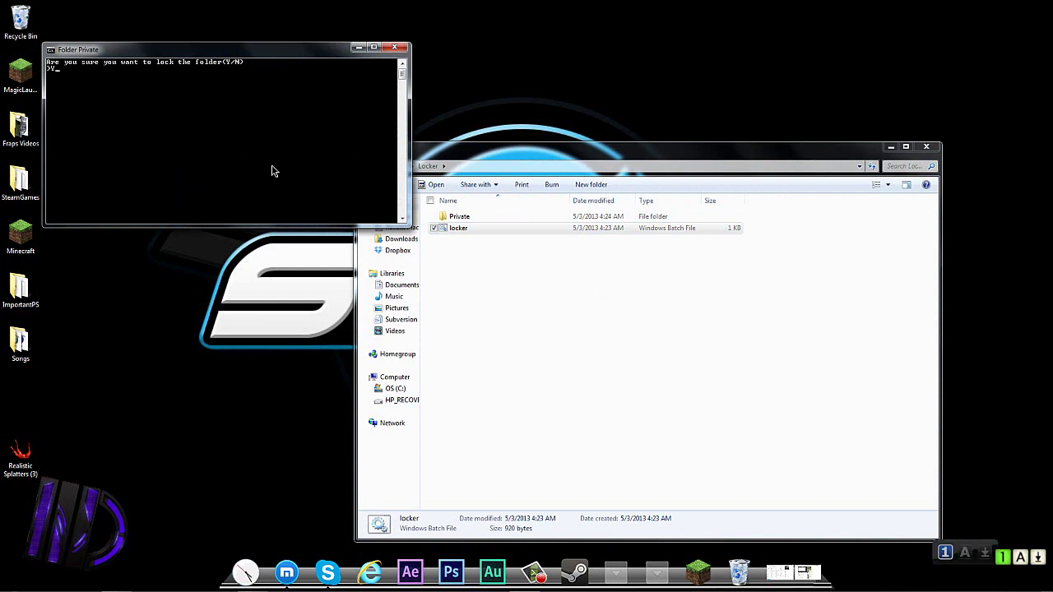
{"action": "key", "text": "Return"}
{"action": "left_click", "coordinate": [546, 260]}
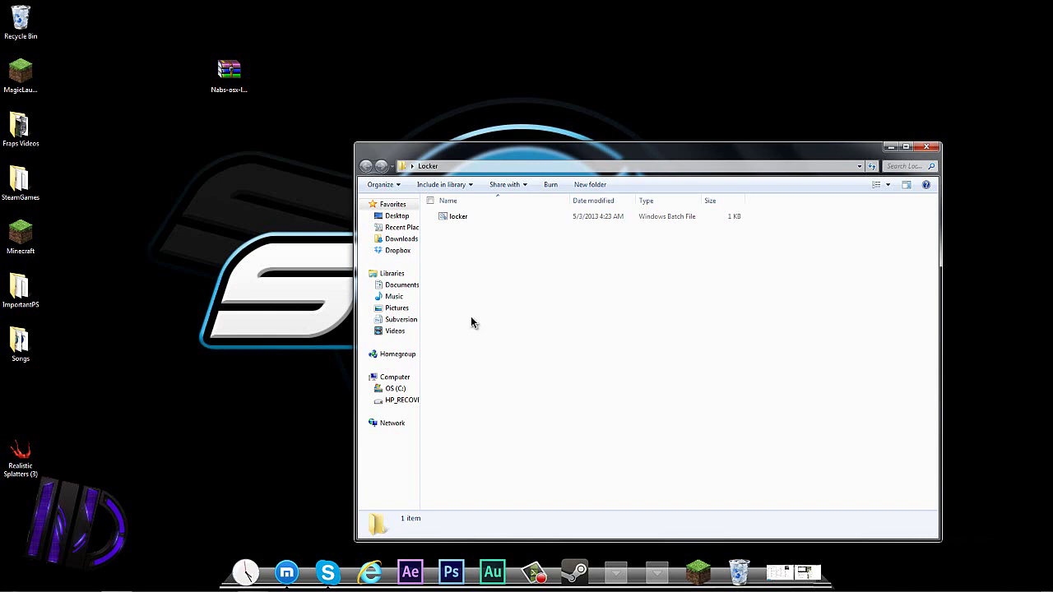
Unlock Private through locker.bat with the typed password and open Private > Test.
{"action": "double_click", "coordinate": [481, 217]}
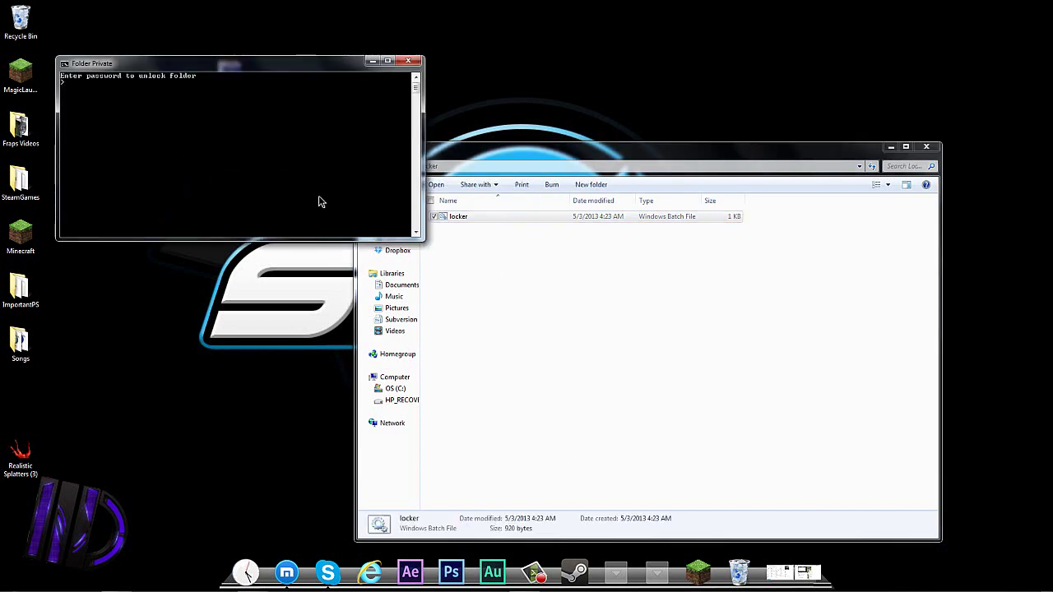
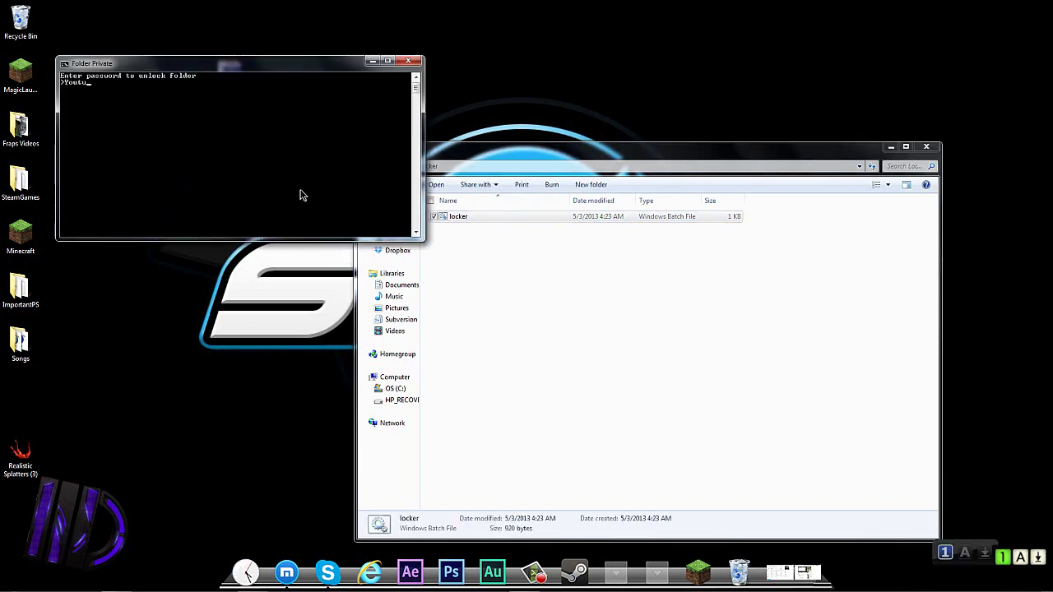
{"action": "key", "text": "Return"}
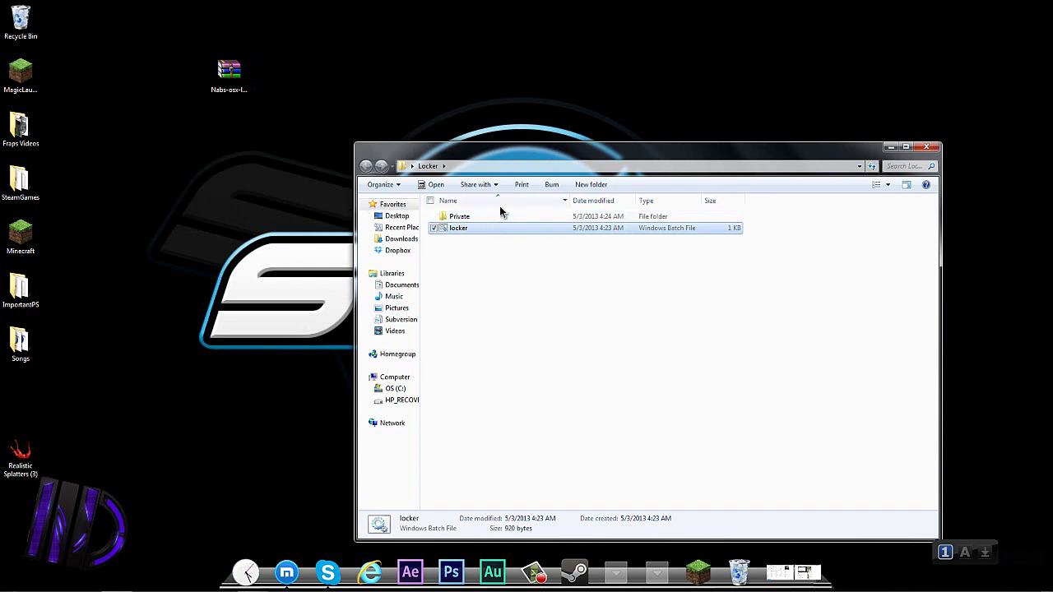
{"action": "double_click", "coordinate": [496, 215]}
{"action": "double_click", "coordinate": [496, 222]}
Select the Craze Logo image, return to Locker, then close and reopen it.
{"action": "left_click_drag", "start_coordinate": [468, 254], "coordinate": [474, 229]}
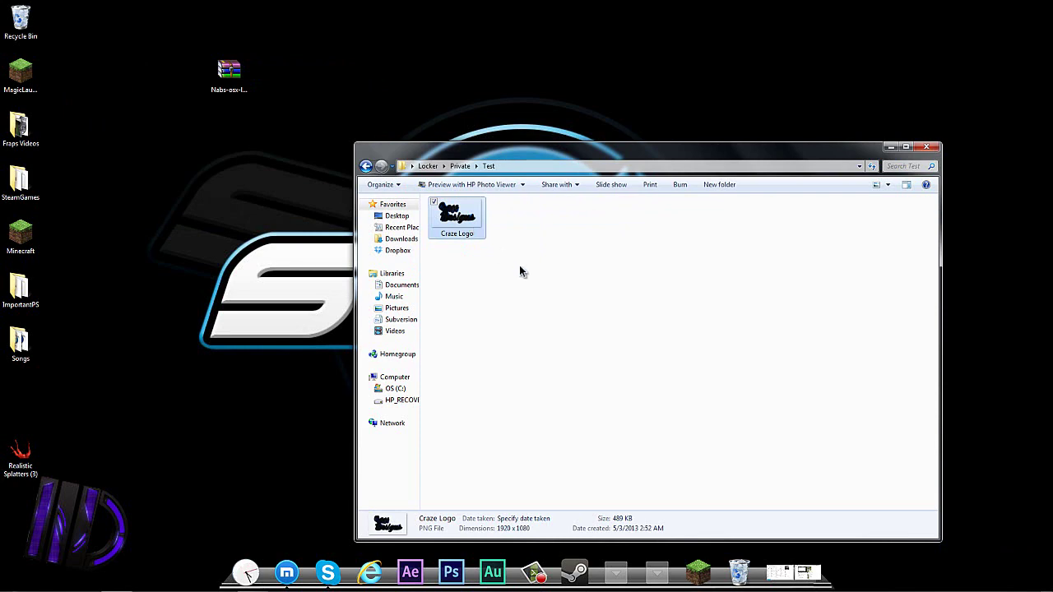
{"action": "left_click", "coordinate": [367, 166]}
{"action": "left_click", "coordinate": [367, 167]}
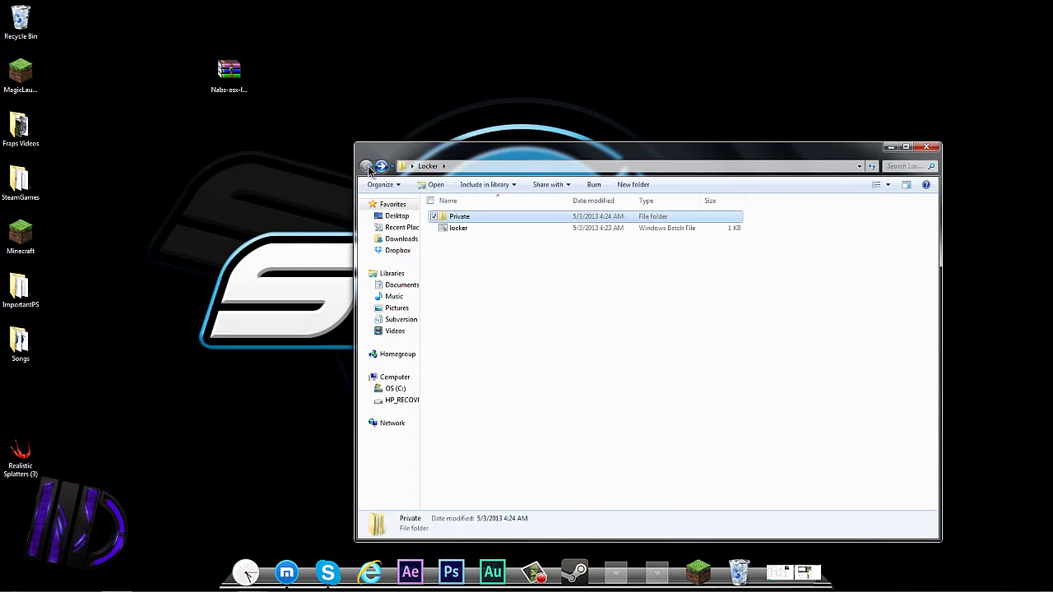
{"action": "left_click", "coordinate": [926, 147]}
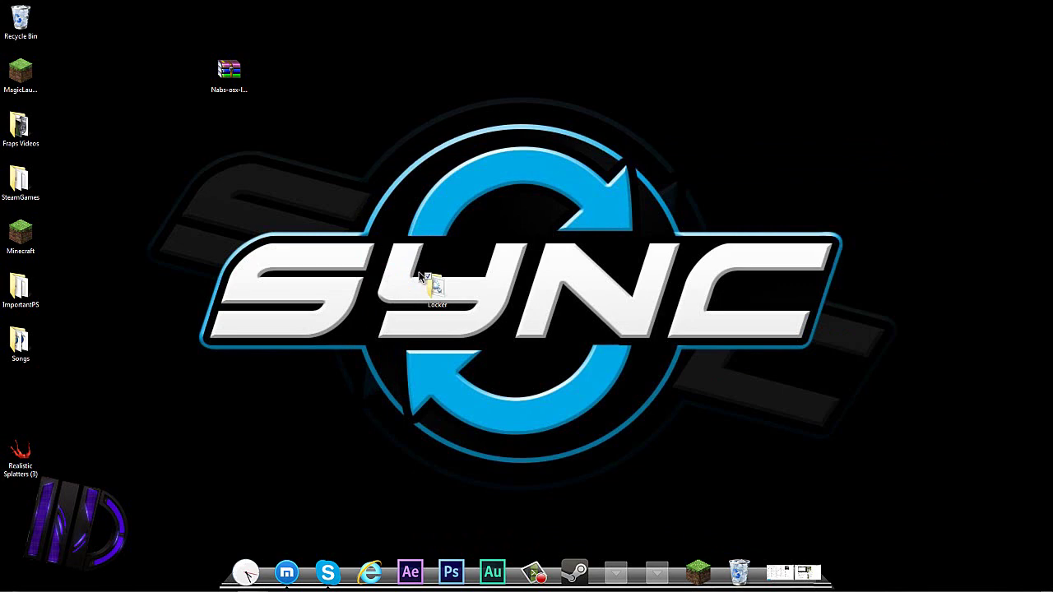
{"action": "double_click", "coordinate": [436, 292]}
{"action": "left_click_drag", "start_coordinate": [512, 240], "coordinate": [514, 382]}
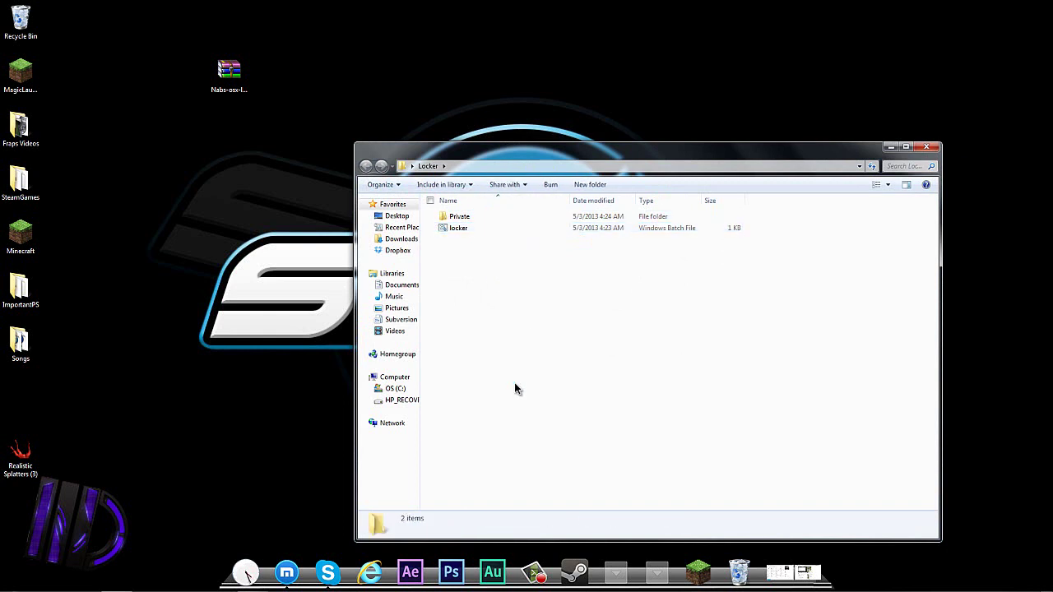